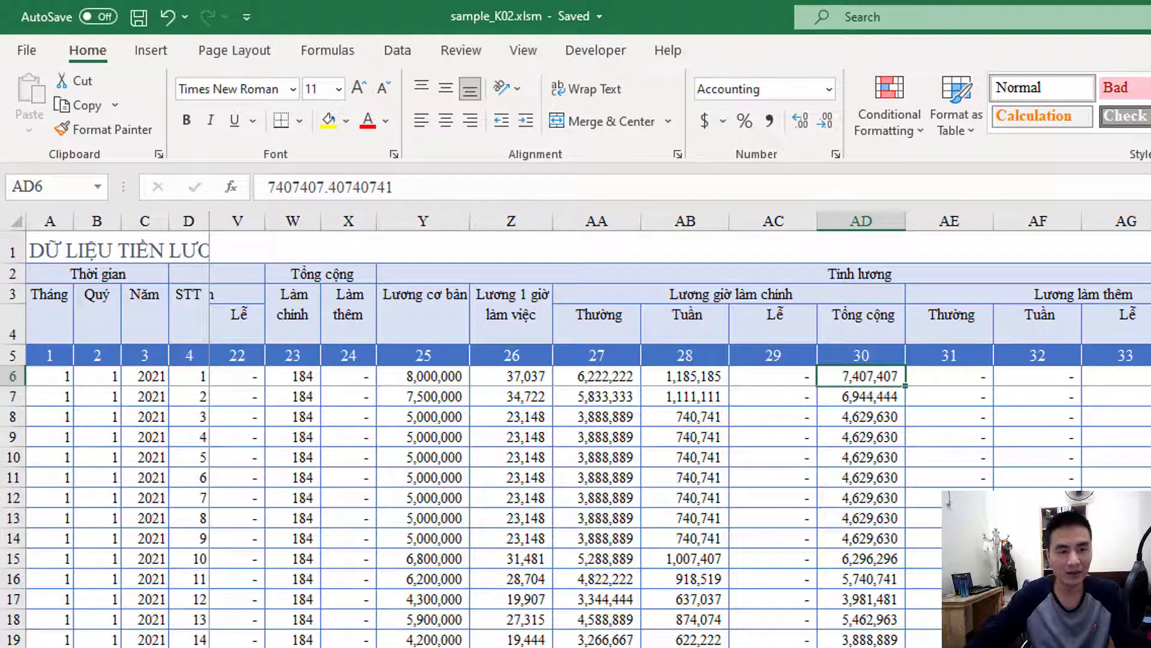
# Step: Highlight the employee name, department, month and year columns on the salary data sheet
pyautogui.hscroll(-6, 195, 354)
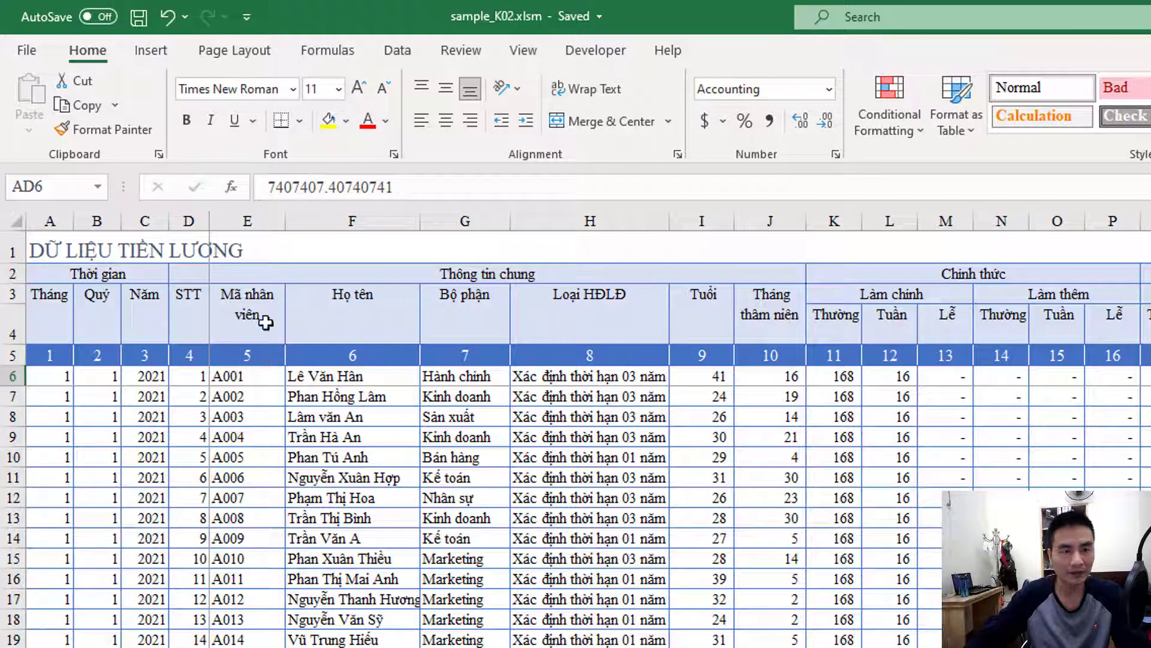
pyautogui.click(247, 222)
pyautogui.click(352, 222)
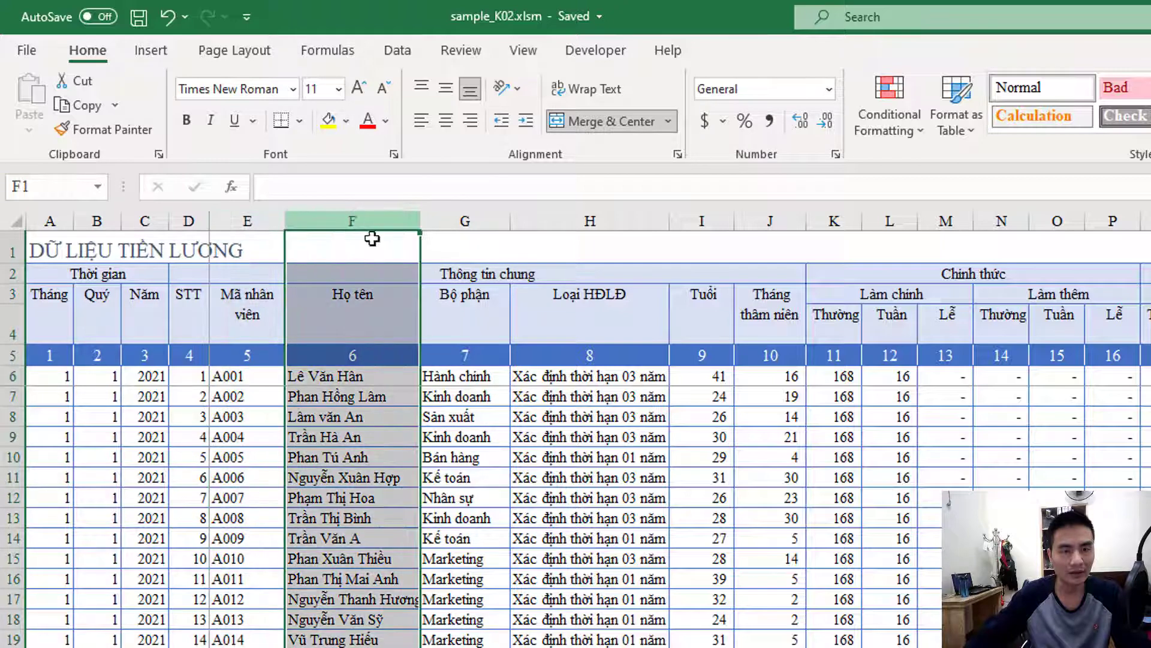
pyautogui.click(467, 223)
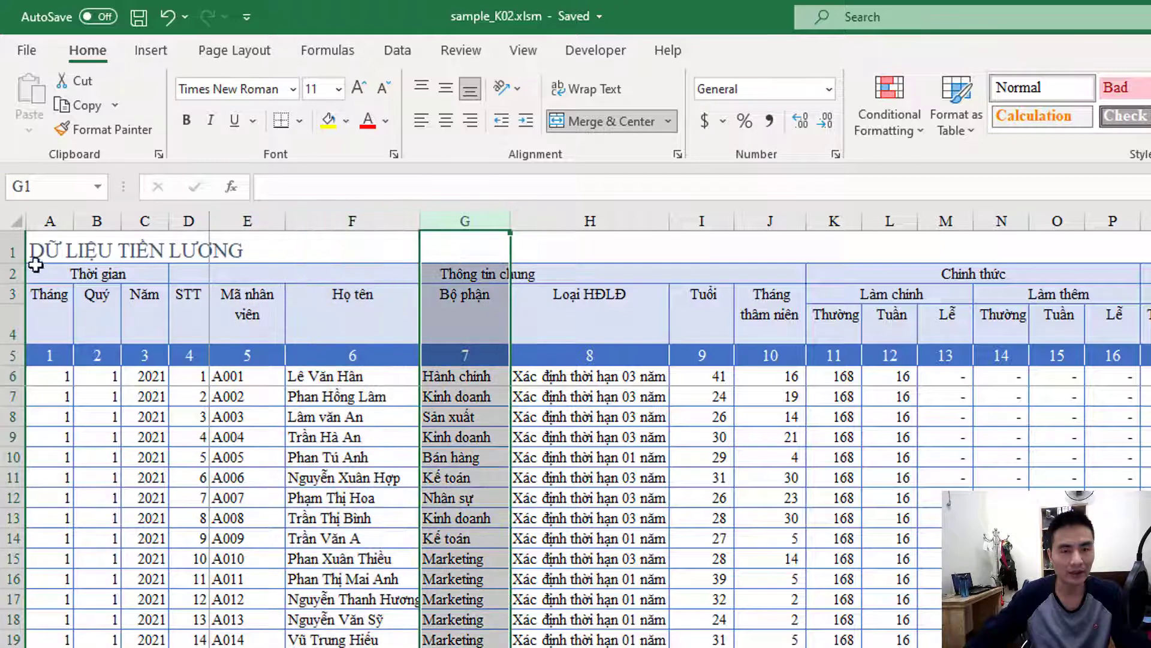
pyautogui.click(43, 219)
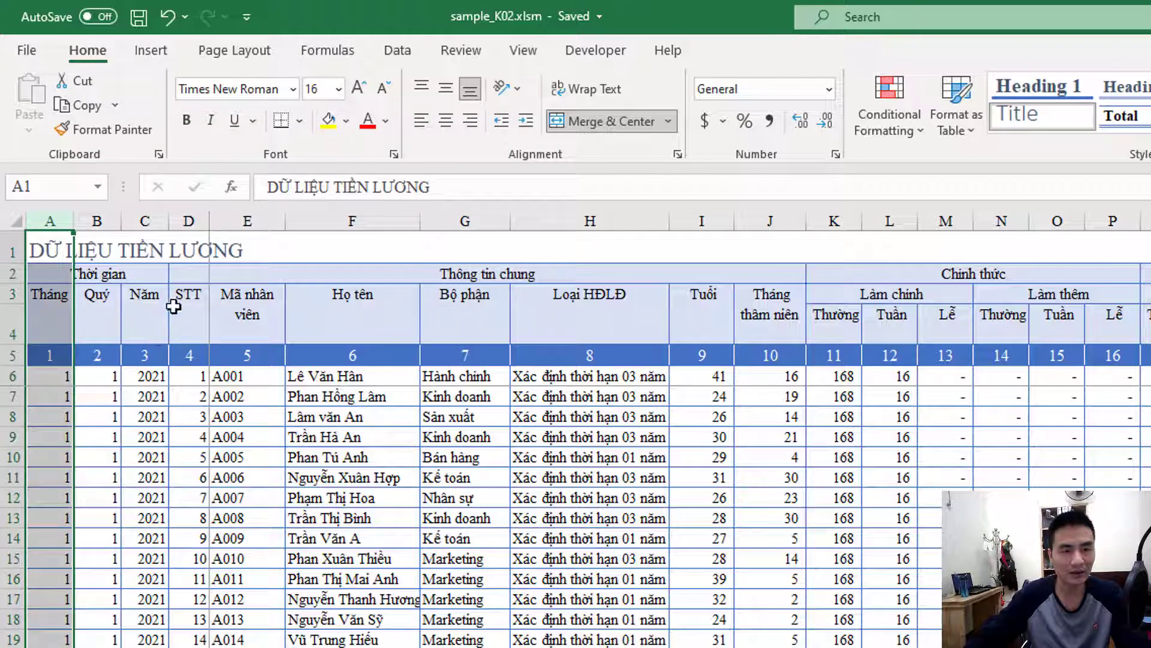
pyautogui.click(145, 224)
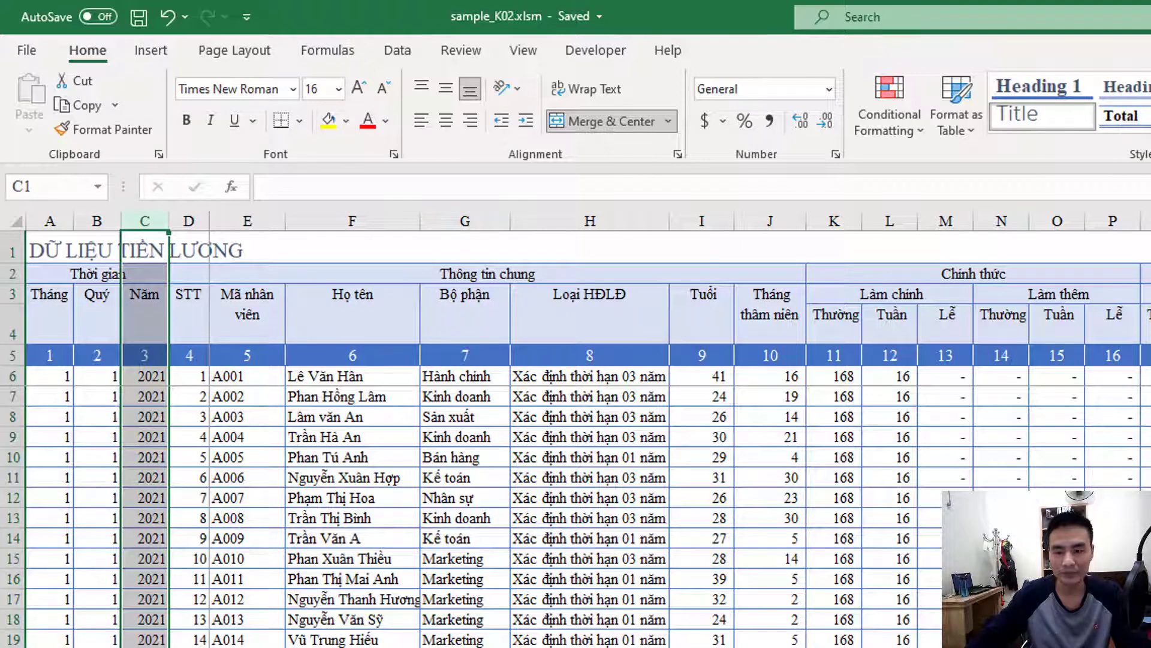
# Step: Check the first employee's base salary and regular-hours pay values
pyautogui.hscroll(3, 932, 414)
pyautogui.hscroll(5, 933, 414)
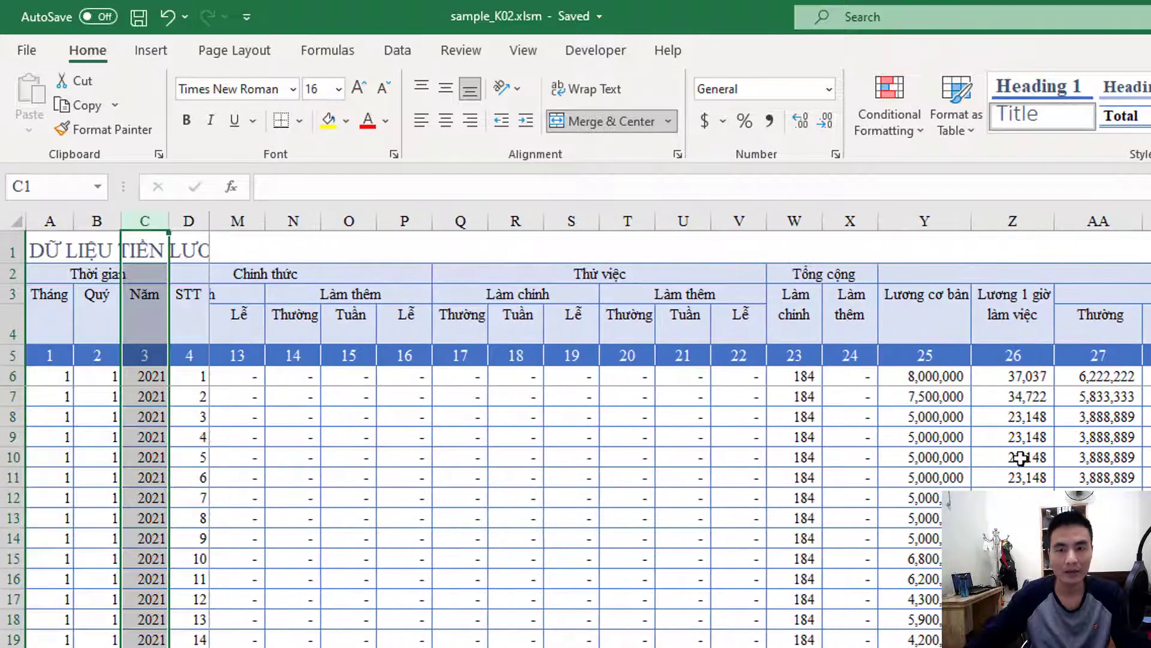
pyautogui.click(932, 414)
pyautogui.click(924, 221)
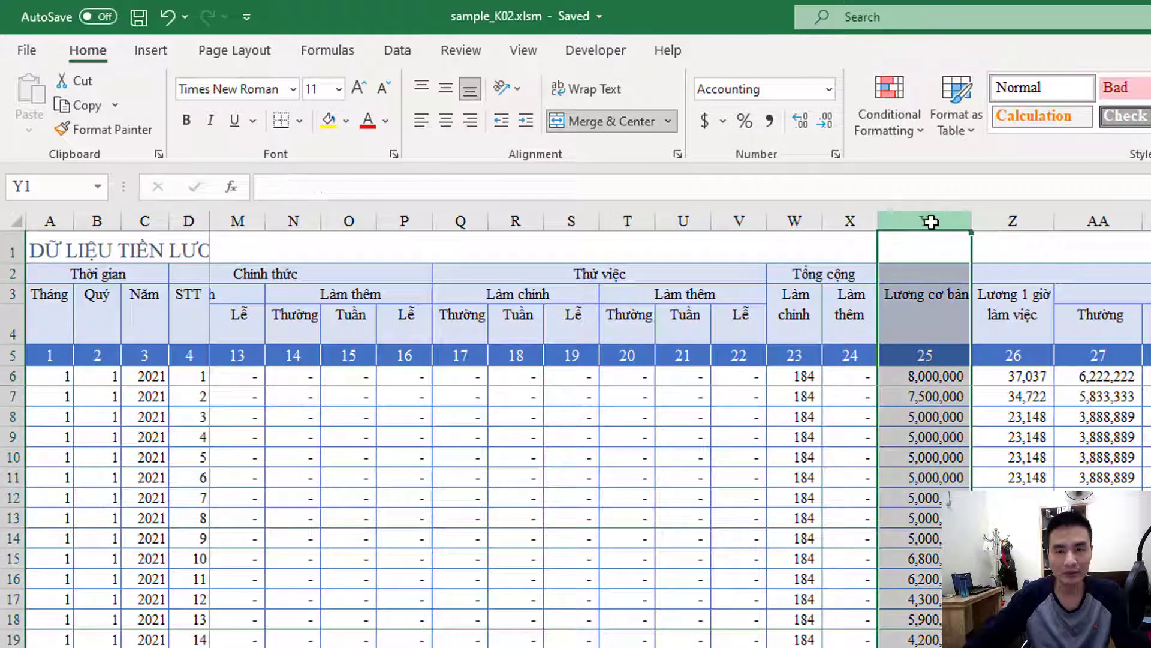
pyautogui.click(922, 371)
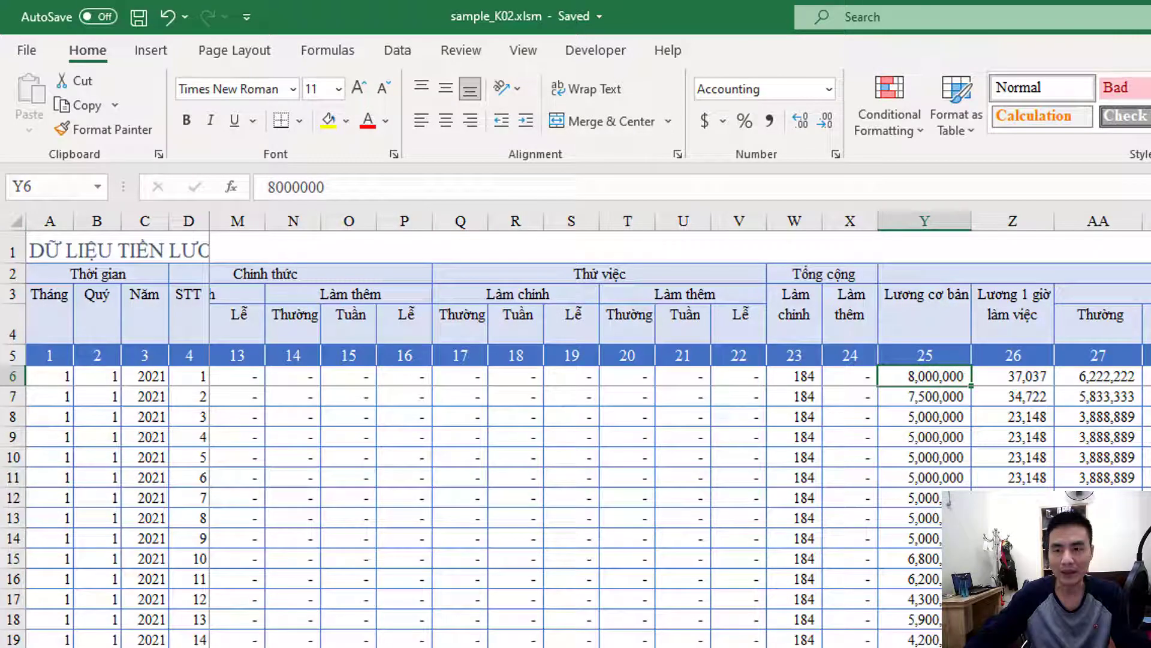
pyautogui.click(1150, 376)
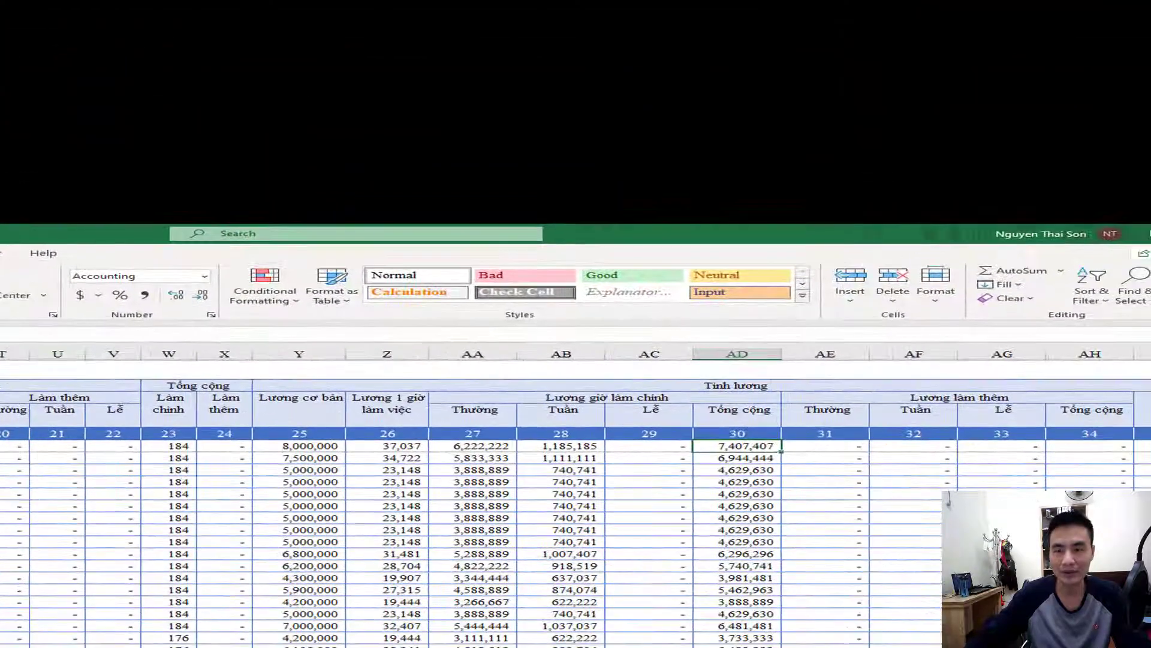
# Step: Check the first employee's total salary and mark their row through the allowance columns
pyautogui.hscroll(3, 576, 497)
pyautogui.hscroll(1, 576, 498)
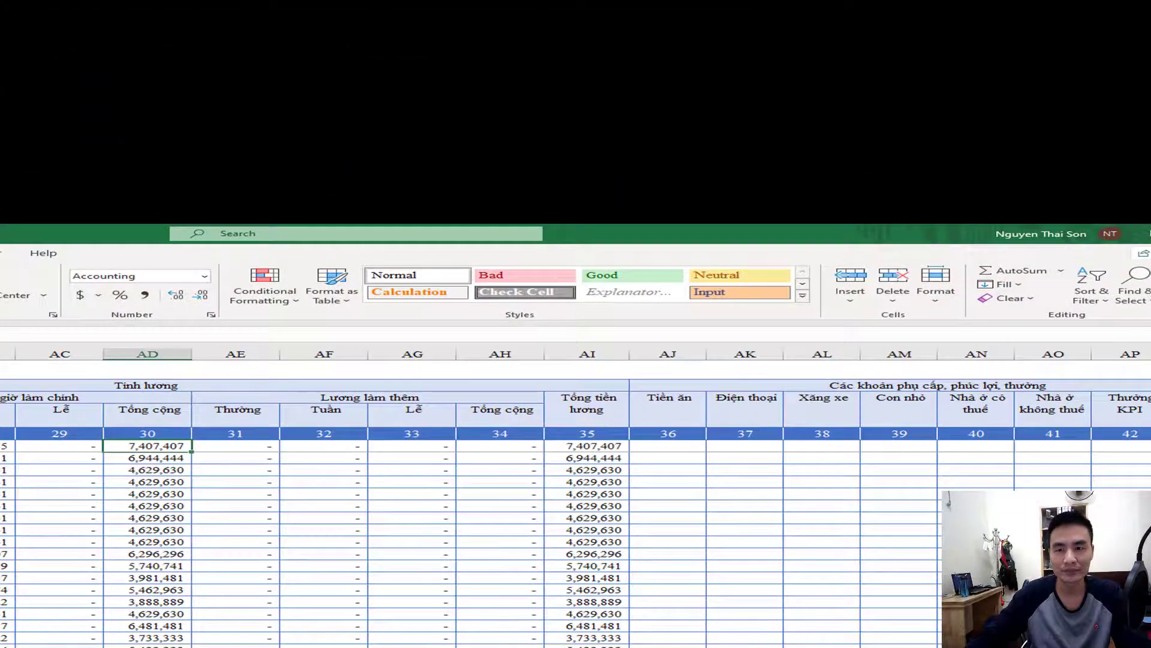
pyautogui.hscroll(1, 575, 498)
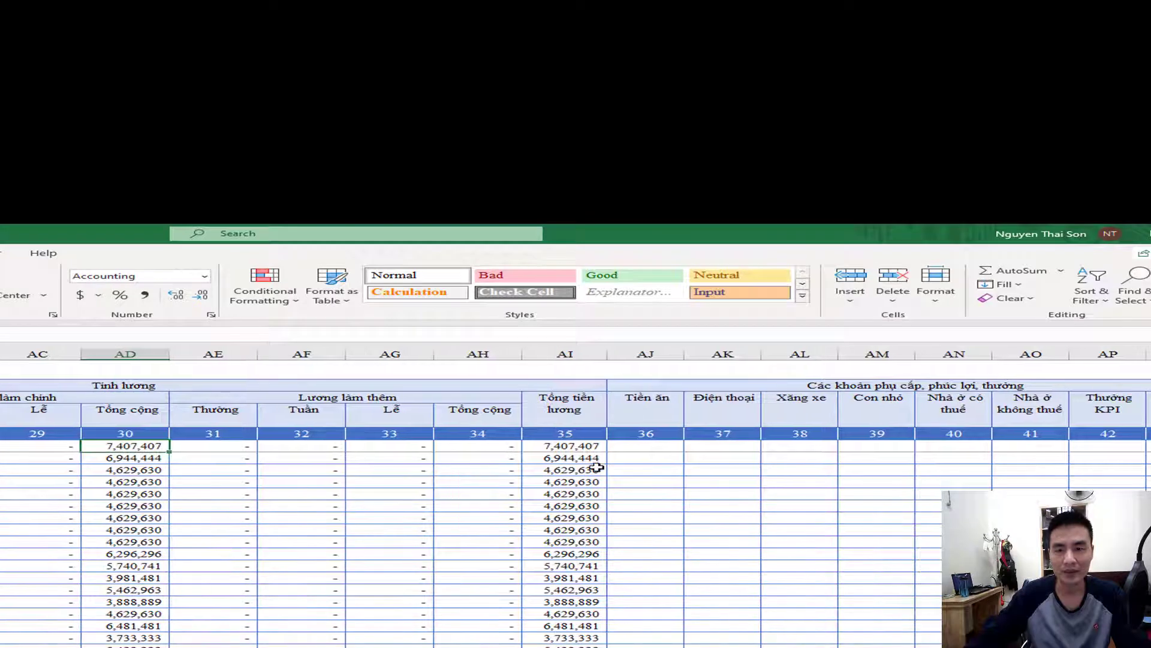
pyautogui.click(592, 443)
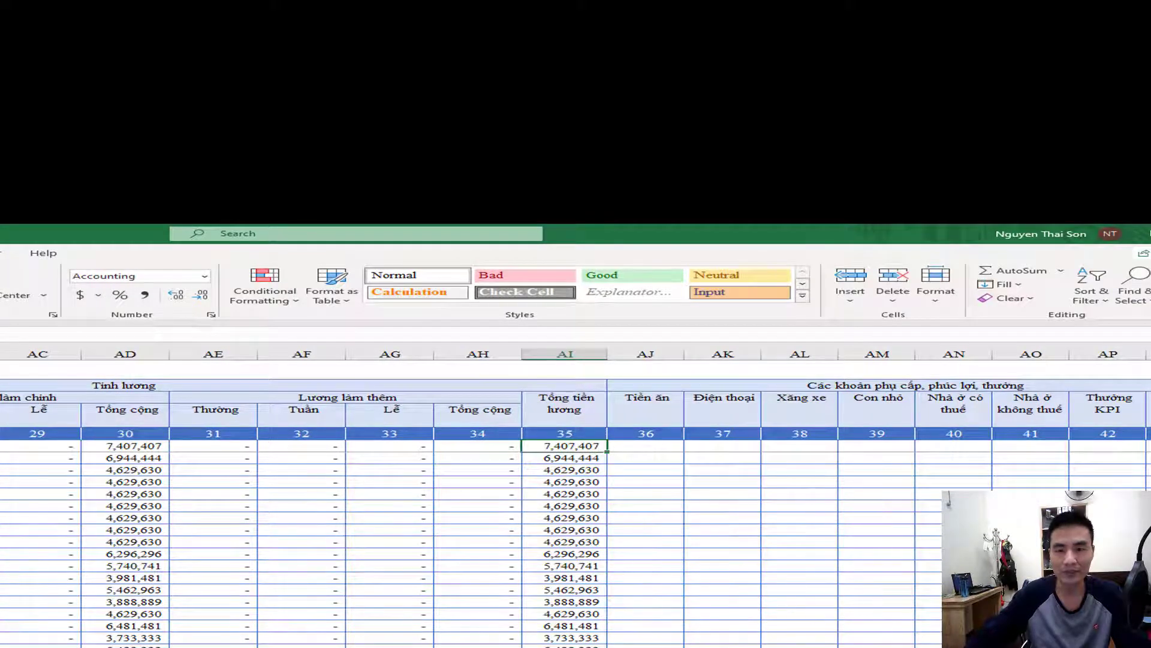
pyautogui.hscroll(3, 575, 497)
pyautogui.hscroll(5, 576, 497)
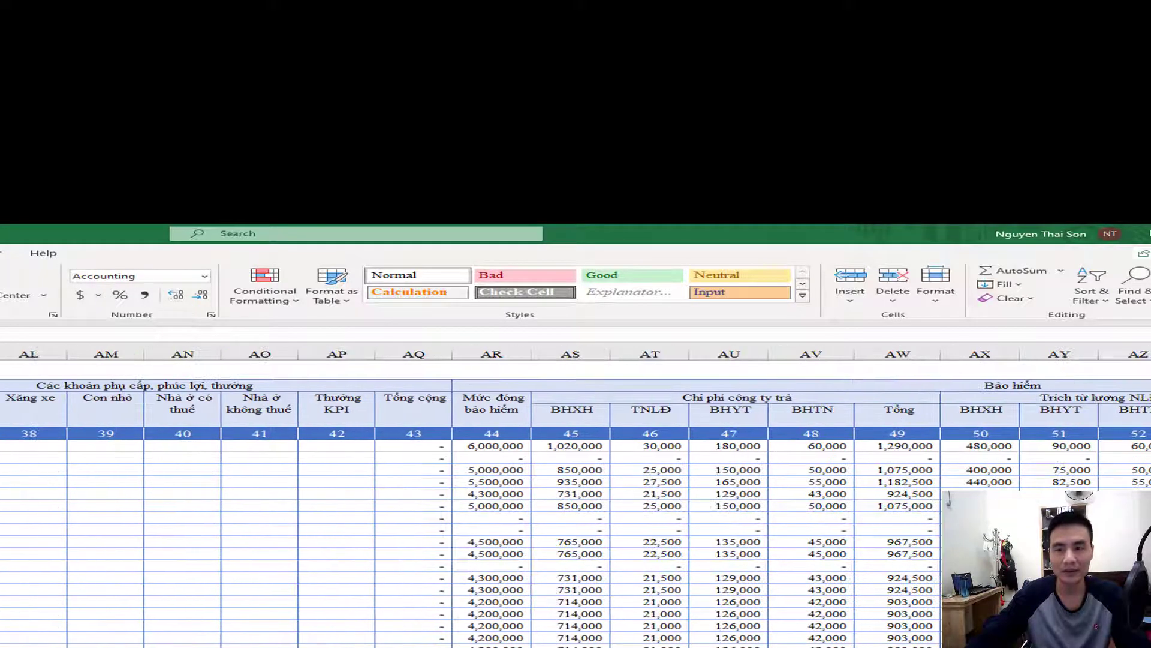
pyautogui.hscroll(2, 575, 498)
pyautogui.hscroll(-3, 576, 497)
pyautogui.hscroll(-1, 576, 497)
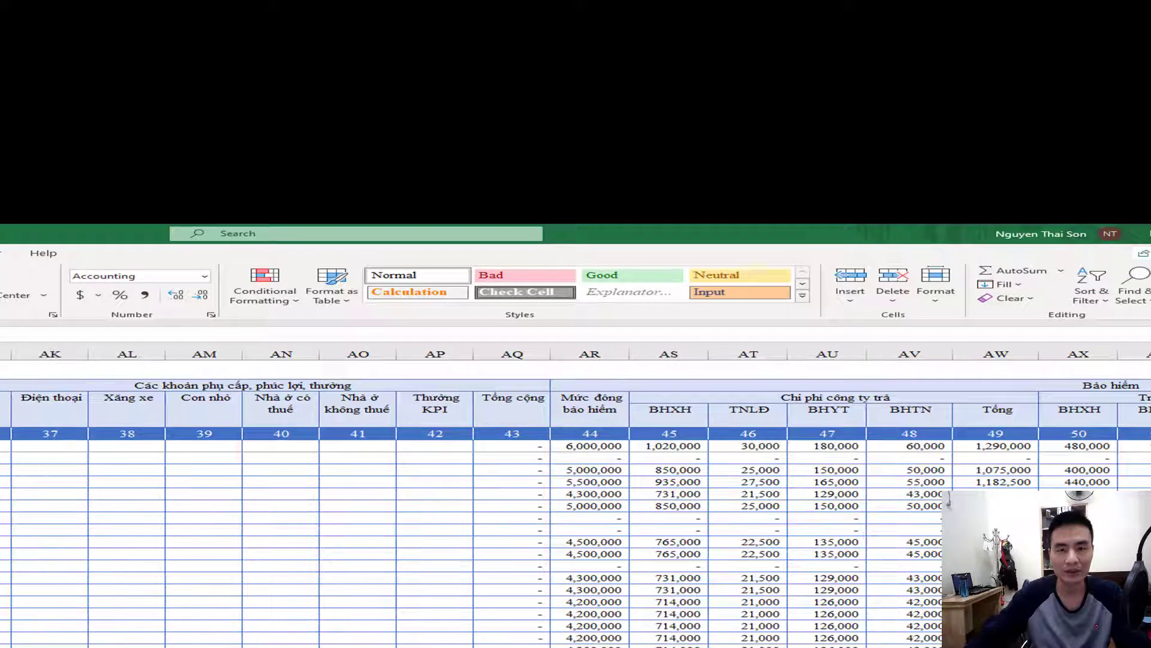
pyautogui.moveTo(5, 447); pyautogui.dragTo(539, 447)
# Step: Check the first employee's total insurance contribution, then scroll back to the sheet's start
pyautogui.hscroll(3, 182, 400)
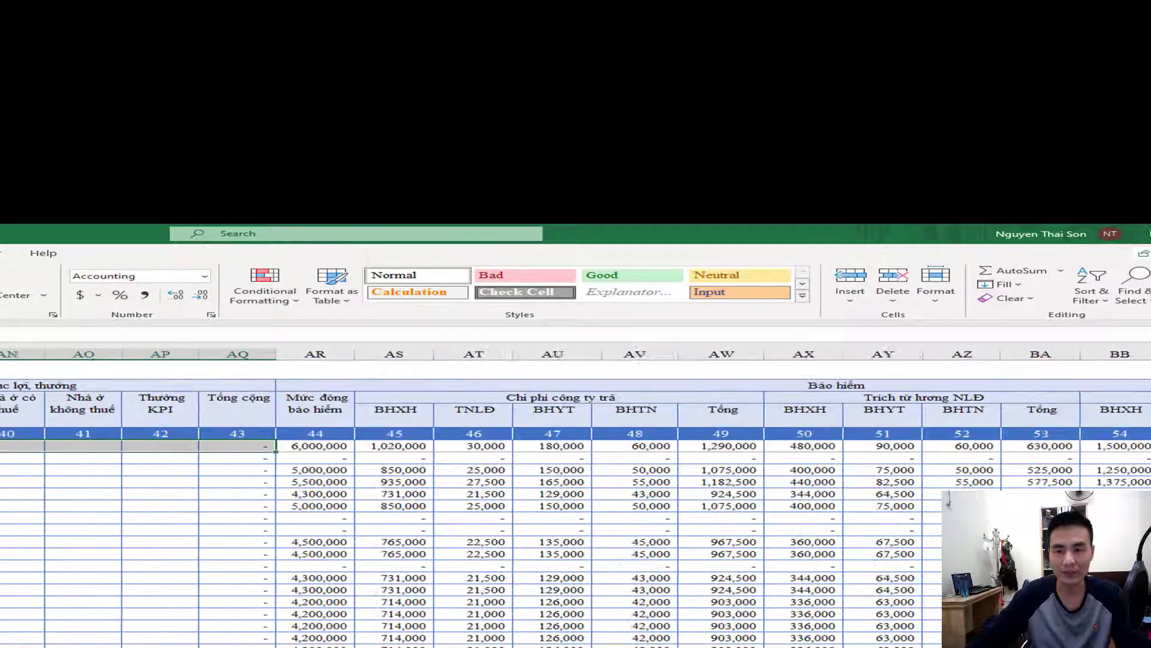
pyautogui.hscroll(3, 182, 400)
pyautogui.hscroll(1, 181, 400)
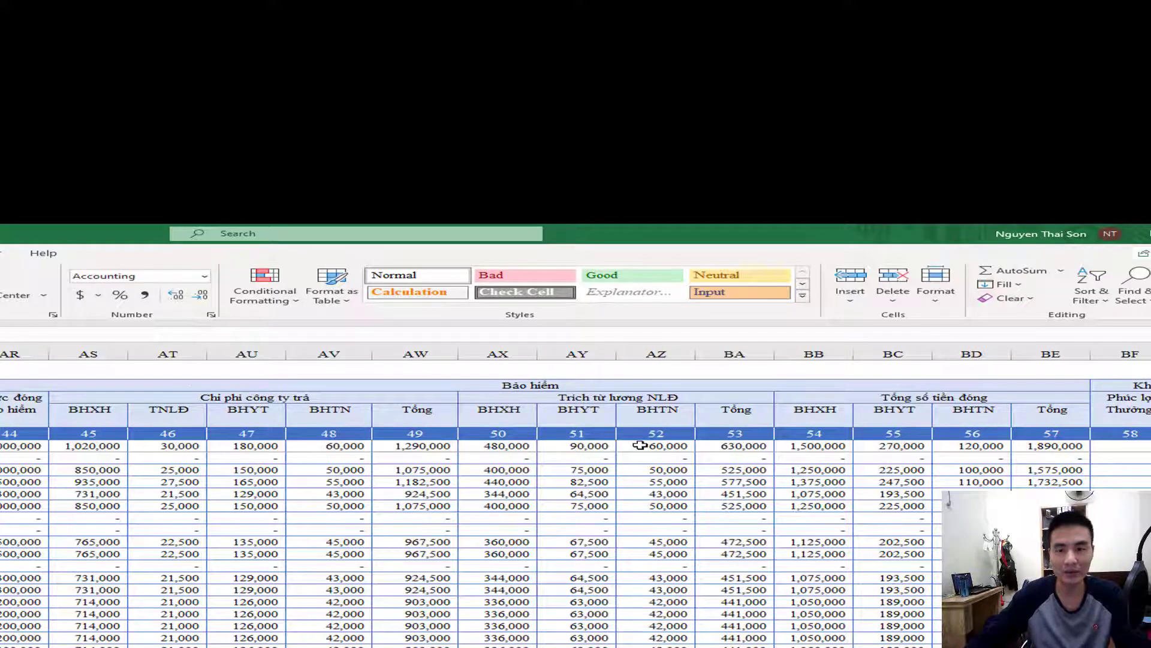
pyautogui.hscroll(3, 402, 392)
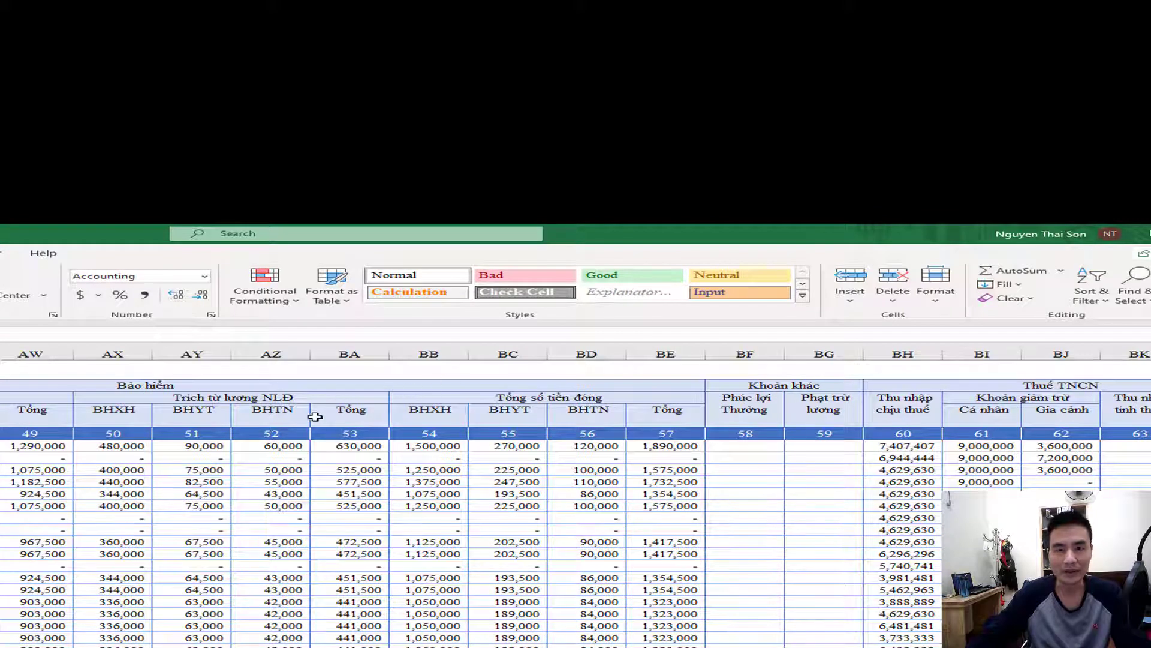
pyautogui.click(669, 449)
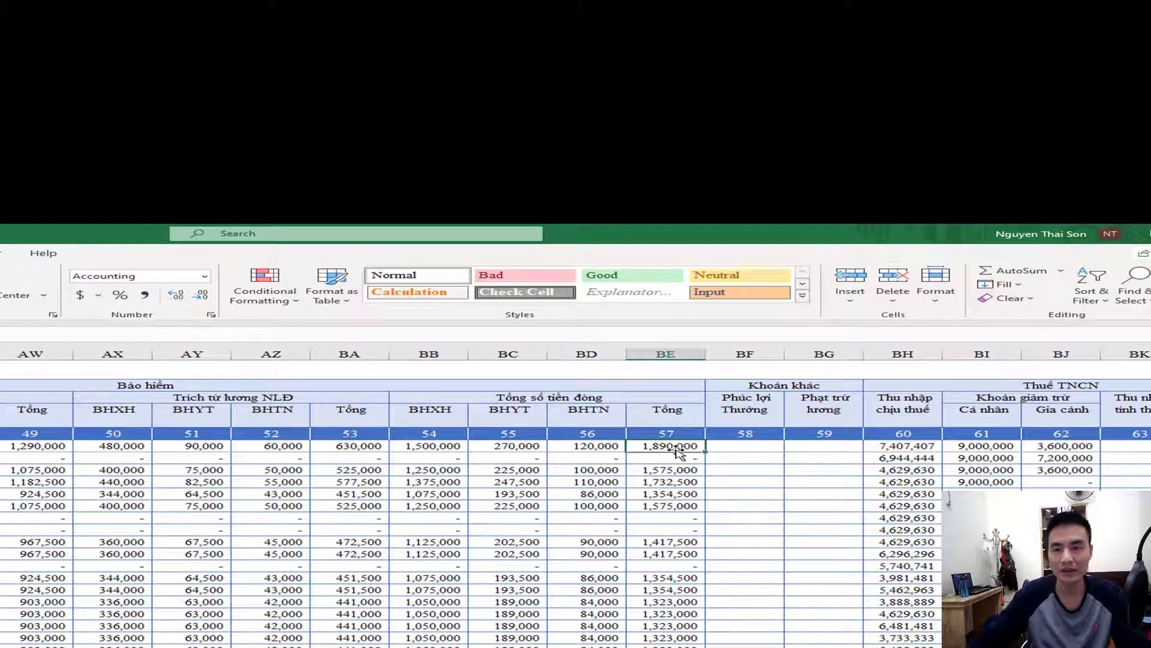
pyautogui.hscroll(1, 575, 498)
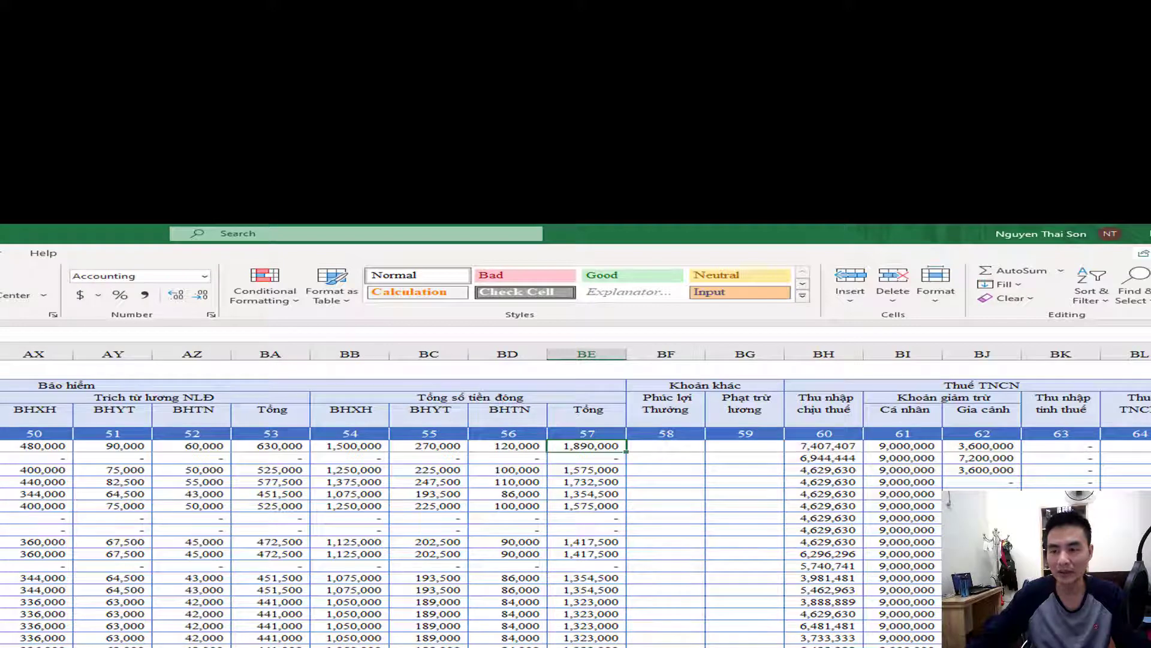
pyautogui.hscroll(-1, 1014, 478)
pyautogui.hscroll(-5, 1014, 478)
pyautogui.hscroll(-4, 1014, 478)
pyautogui.hscroll(-10, 36, 508)
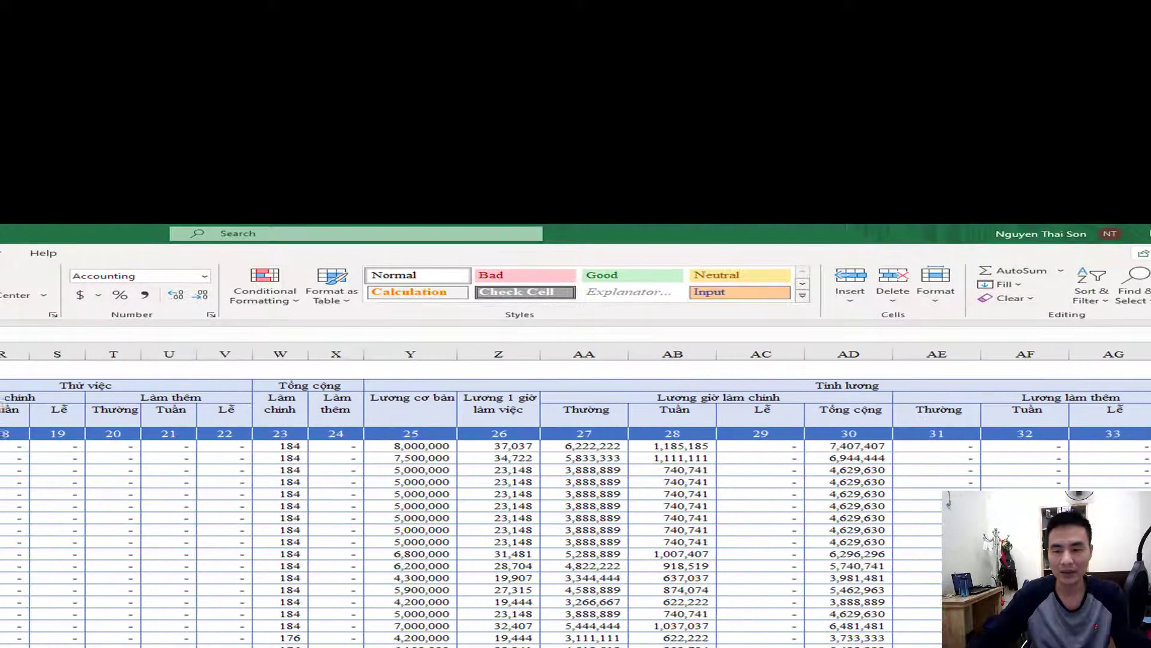
pyautogui.hscroll(-8, 36, 507)
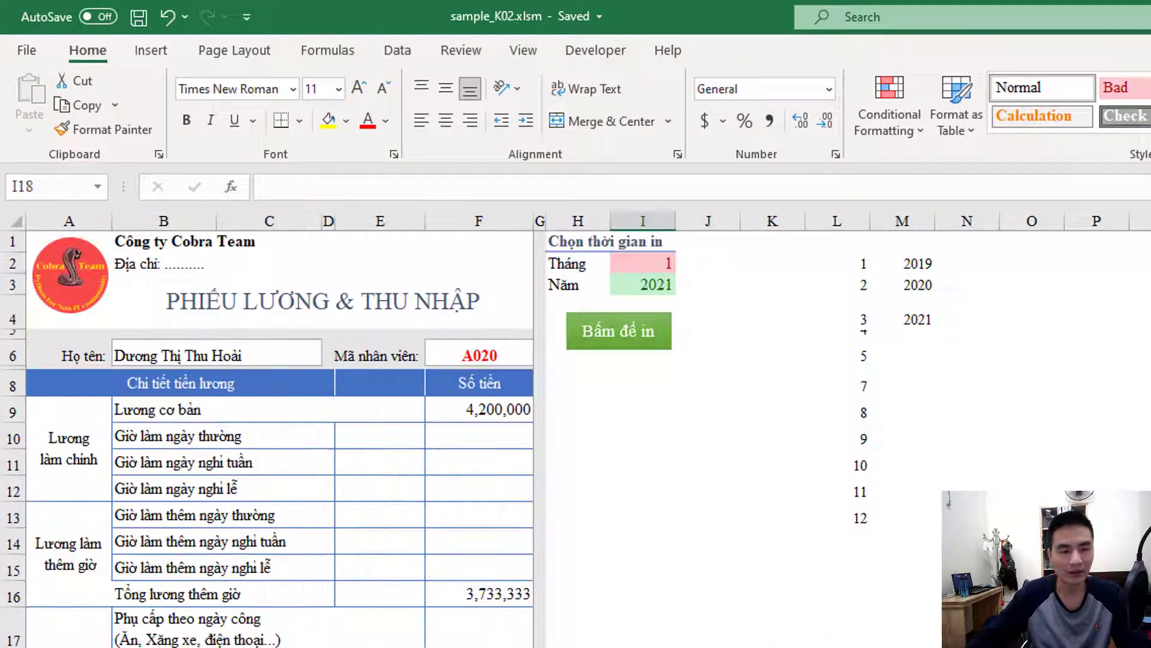
pyautogui.scroll(-6, 387, 472)
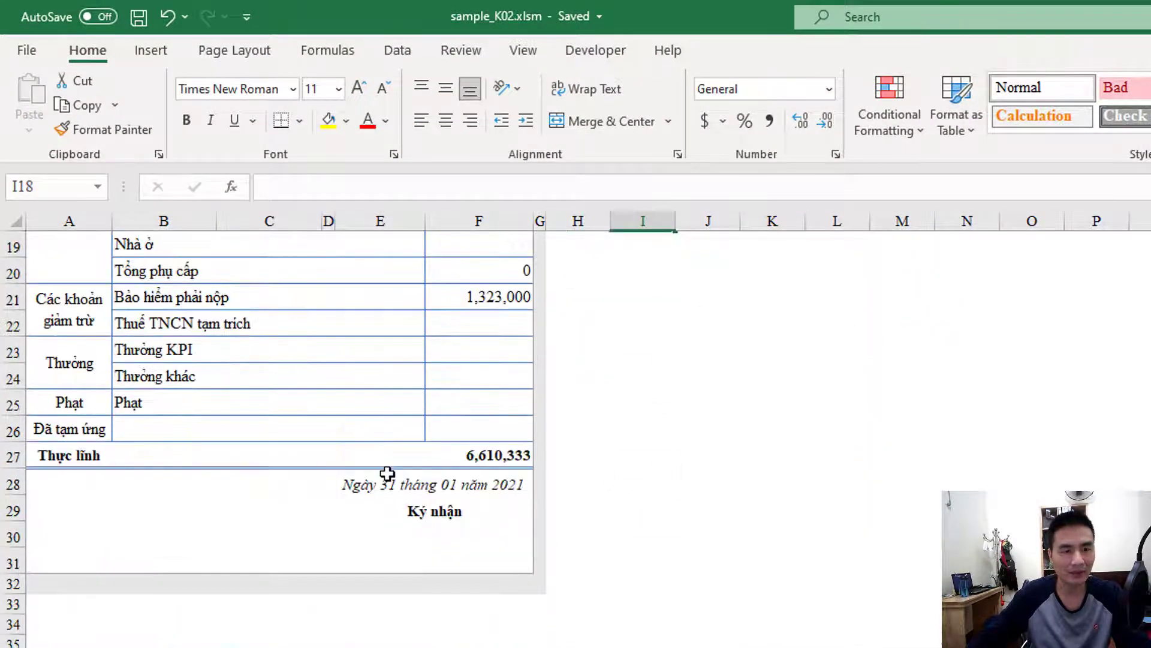
pyautogui.scroll(6, 395, 463)
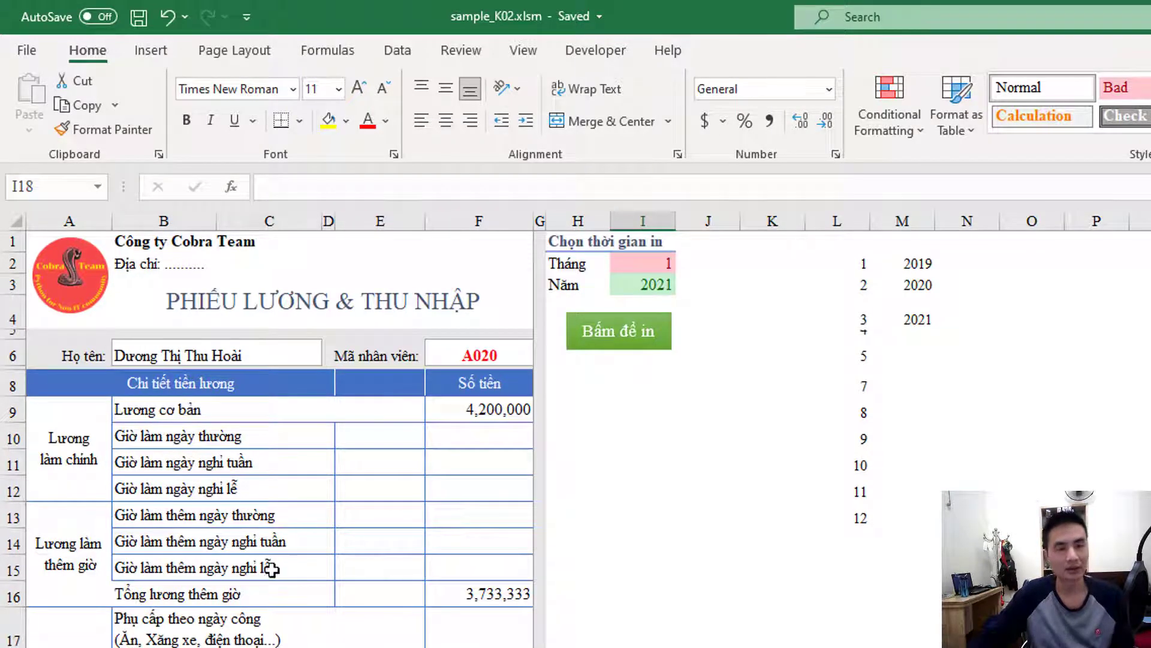
pyautogui.click(660, 262)
pyautogui.click(652, 287)
pyautogui.click(654, 261)
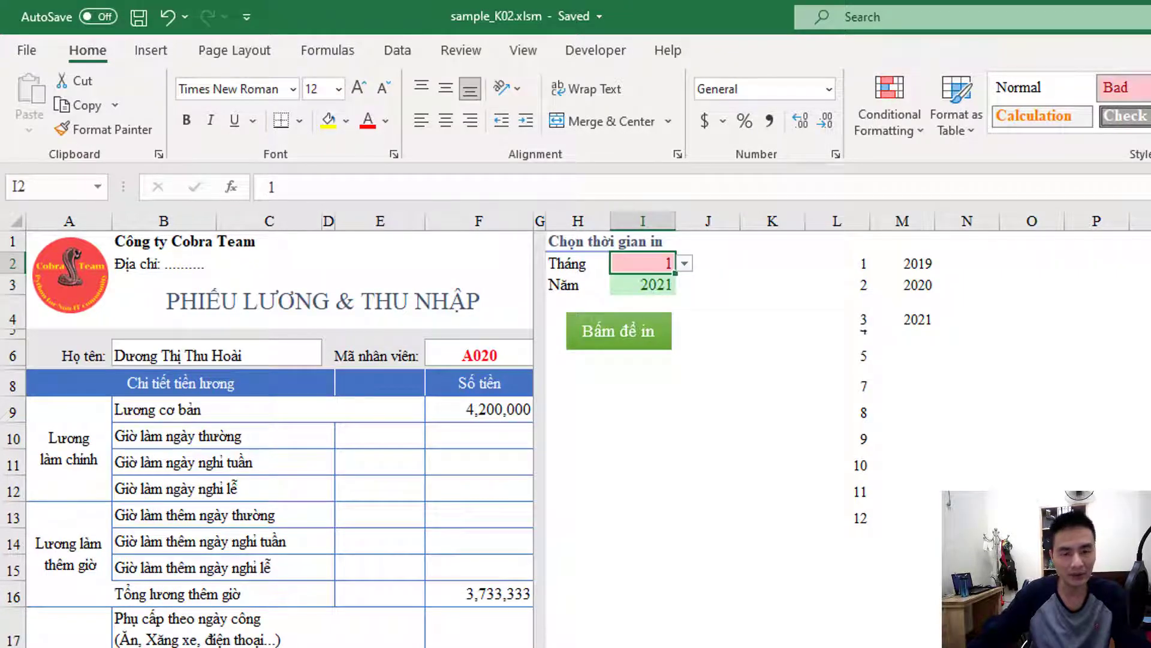
pyautogui.click(618, 330)
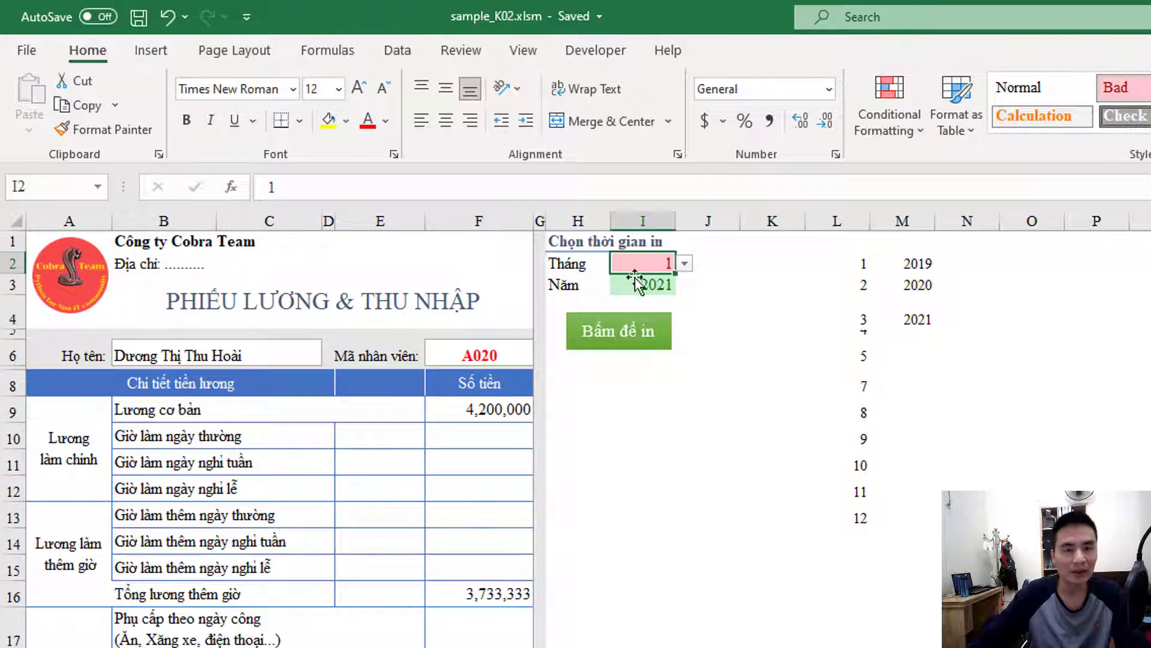
pyautogui.click(637, 281)
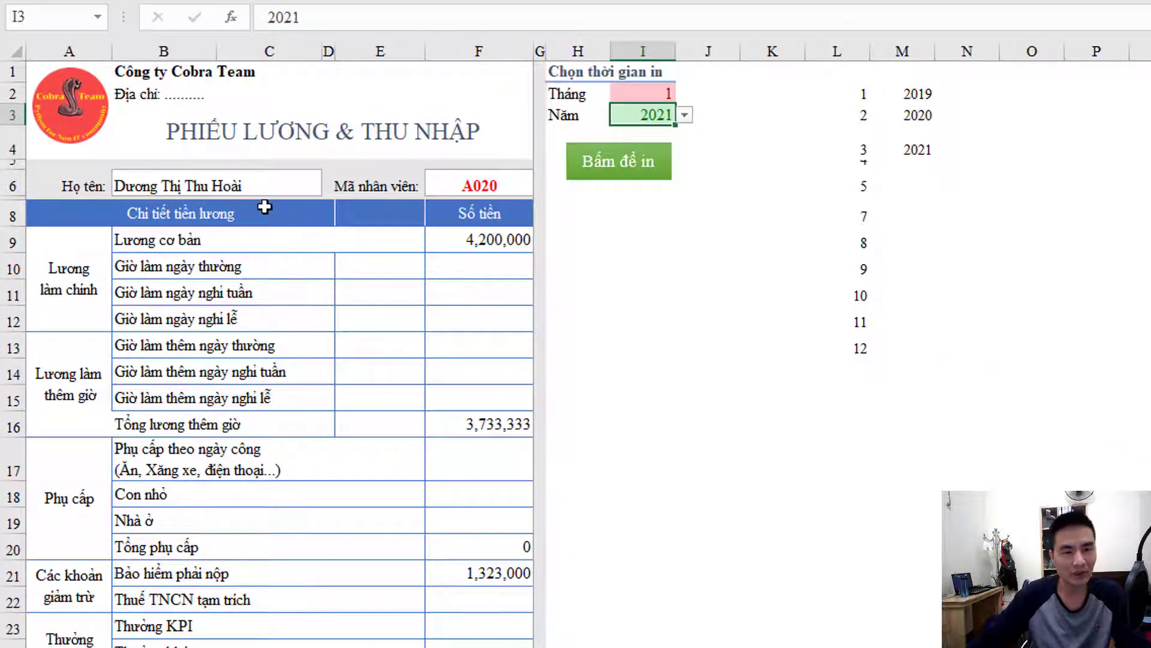
pyautogui.click(252, 180)
pyautogui.click(143, 191)
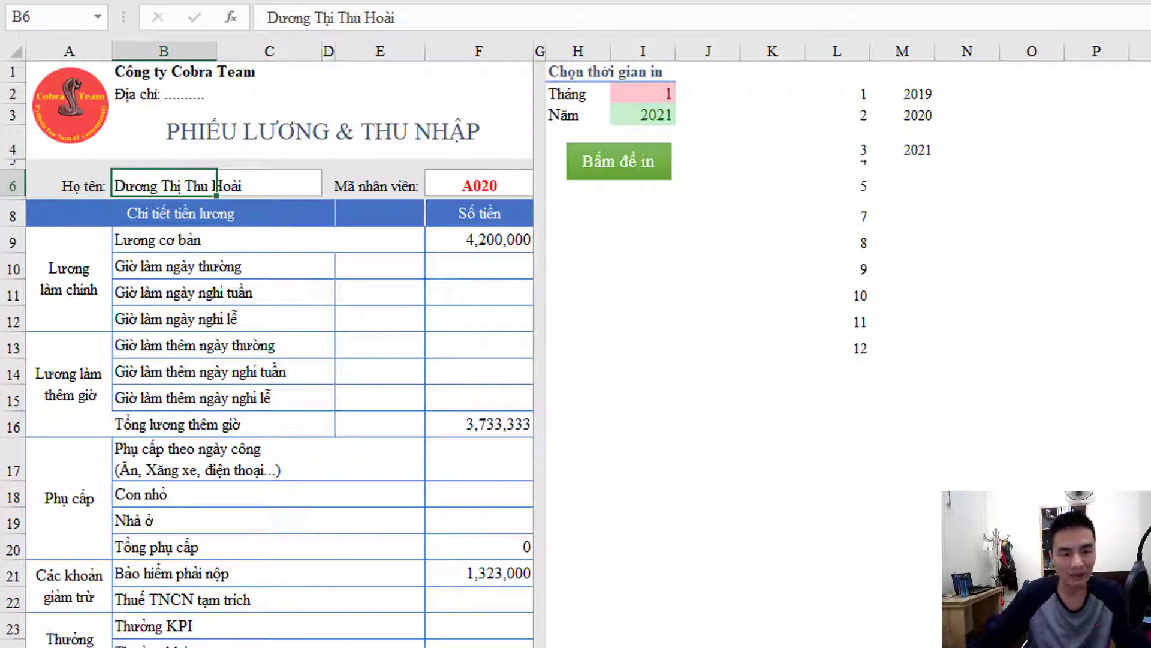
pyautogui.click(471, 185)
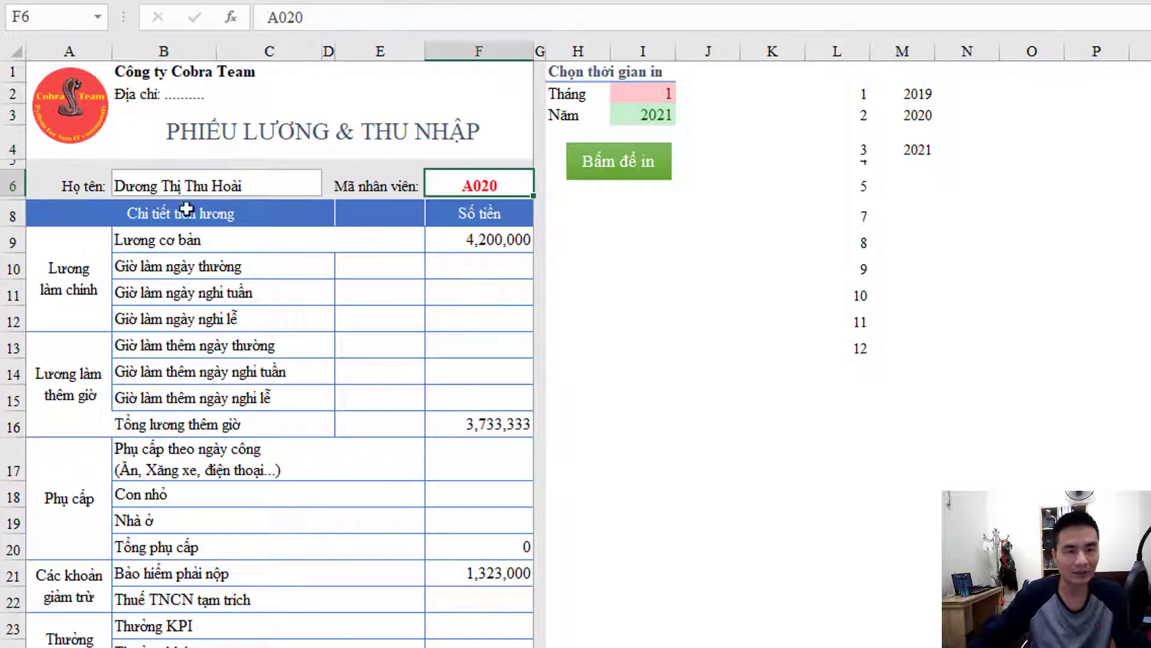
pyautogui.click(161, 190)
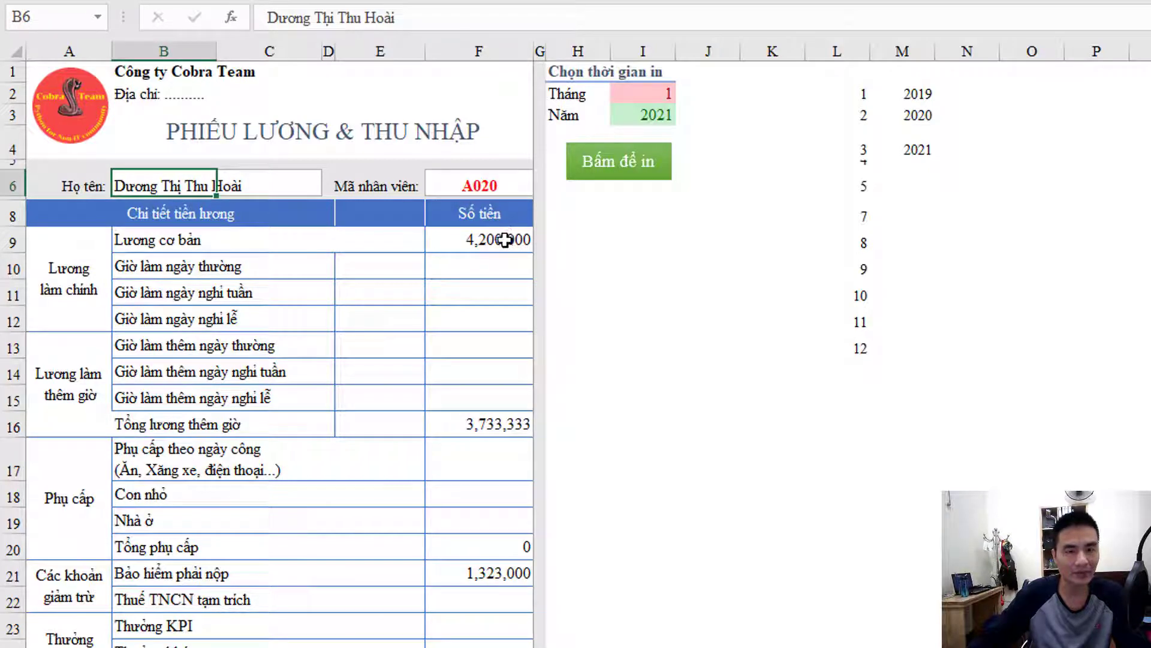
pyautogui.click(505, 239)
pyautogui.click(513, 425)
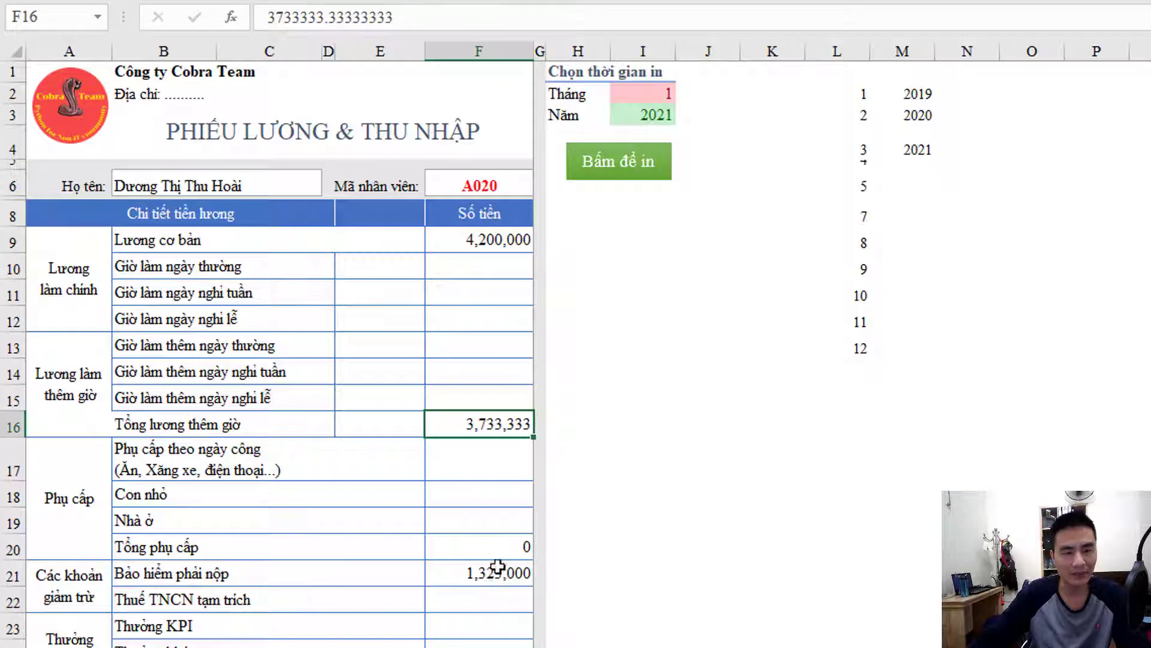
pyautogui.click(507, 544)
pyautogui.click(493, 579)
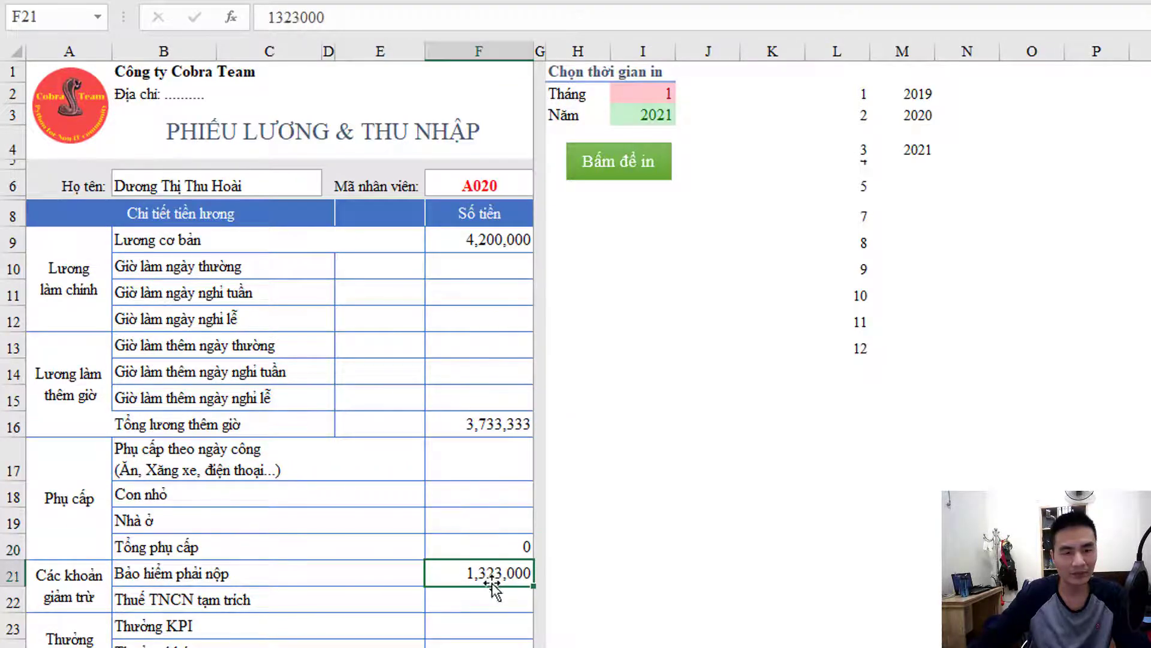
pyautogui.scroll(-2, 491, 566)
# Step: Check net pay in F27 and insurance deduction in F21, then select employee code A020
pyautogui.scroll(-1, 504, 581)
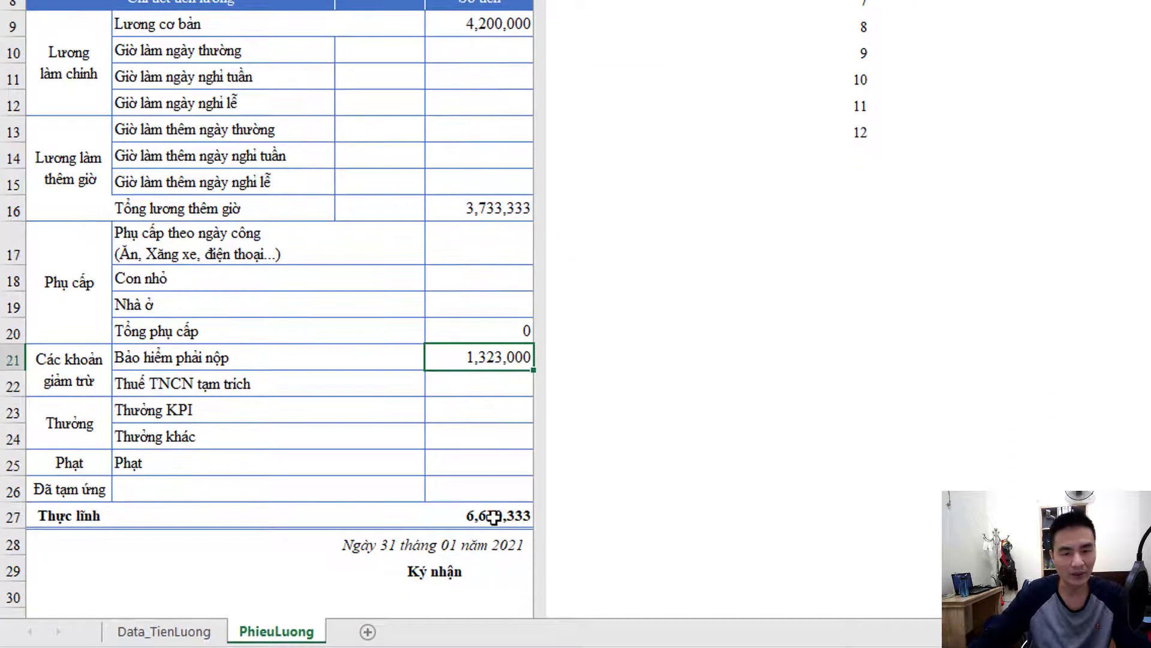
pyautogui.click(493, 517)
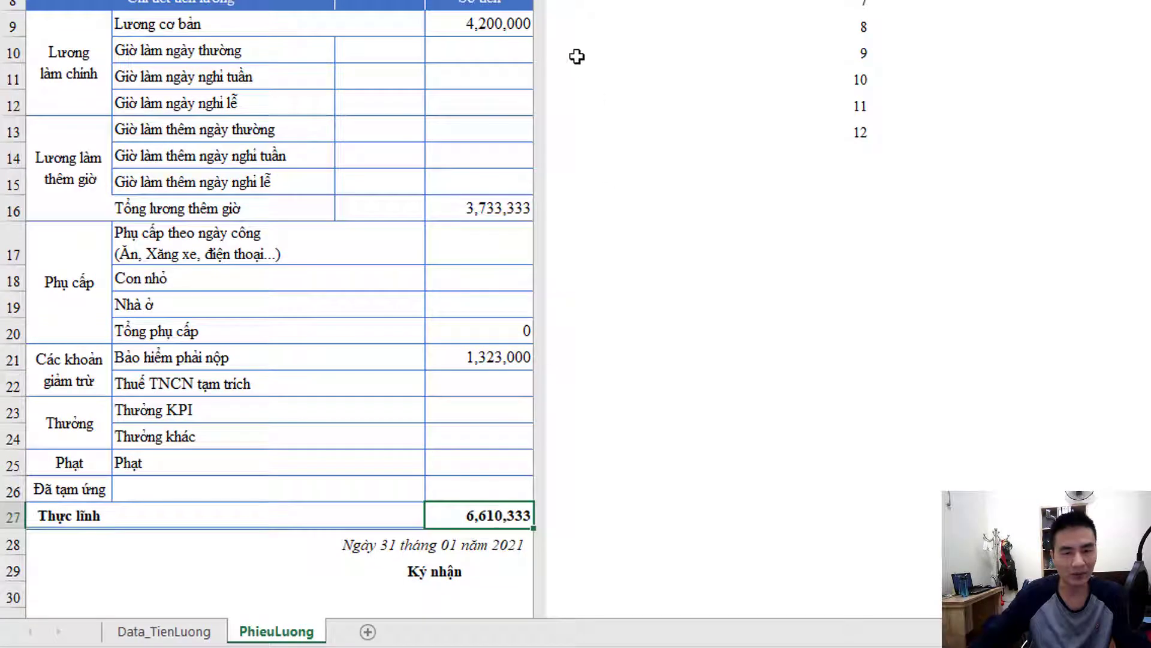
pyautogui.click(502, 359)
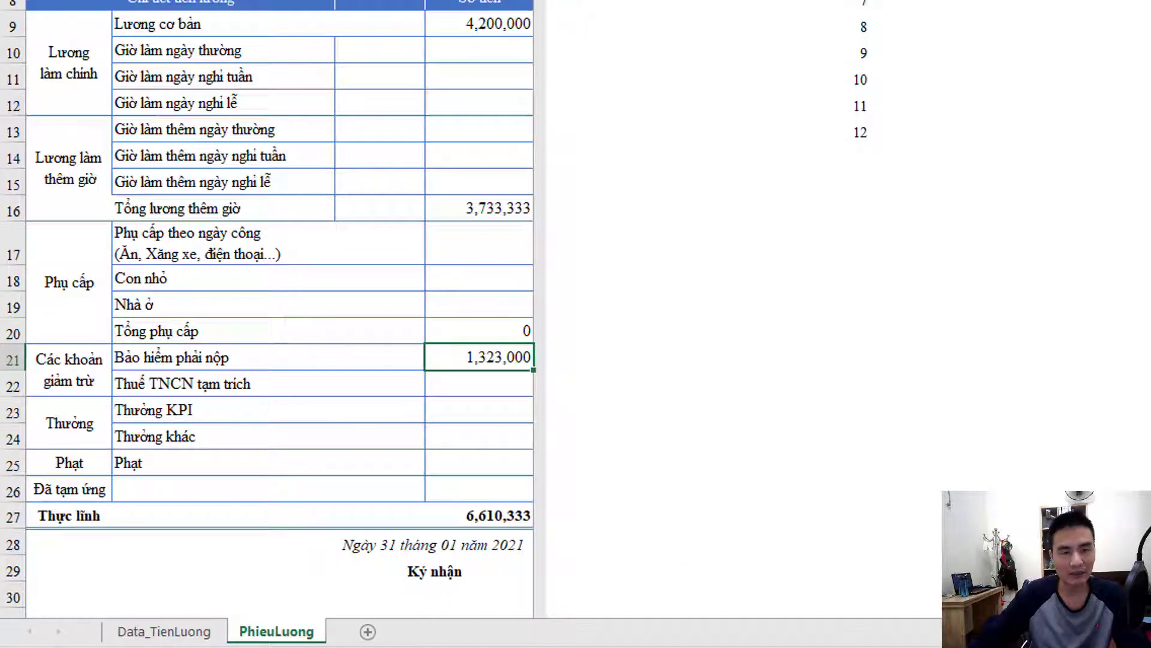
pyautogui.click(171, 631)
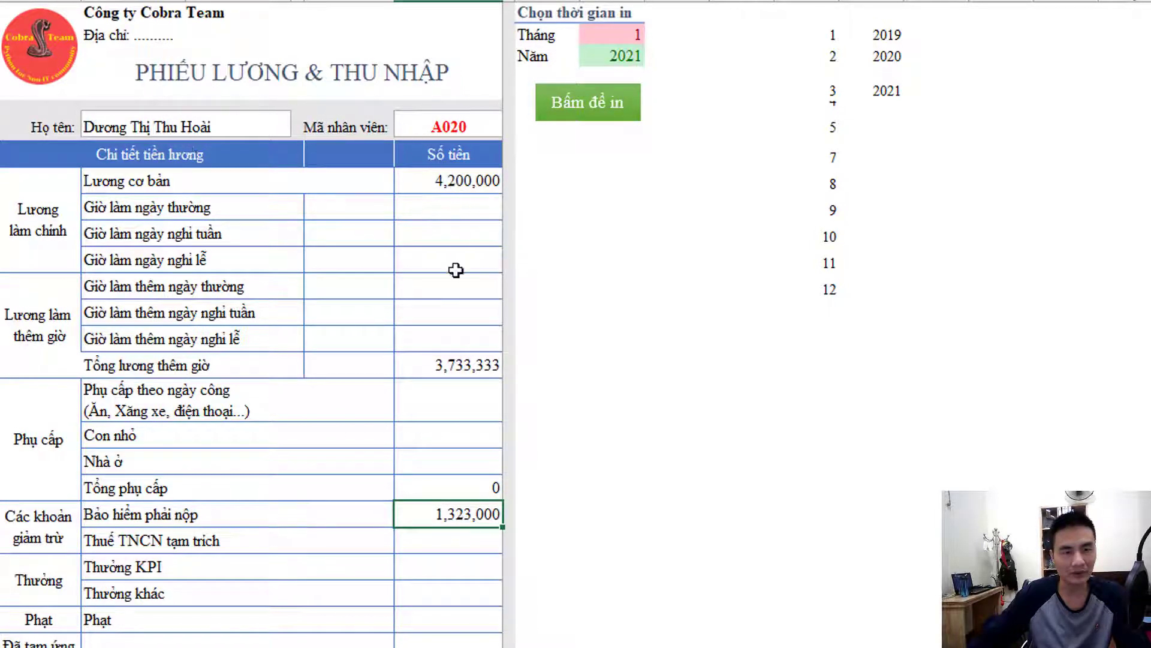
pyautogui.click(469, 115)
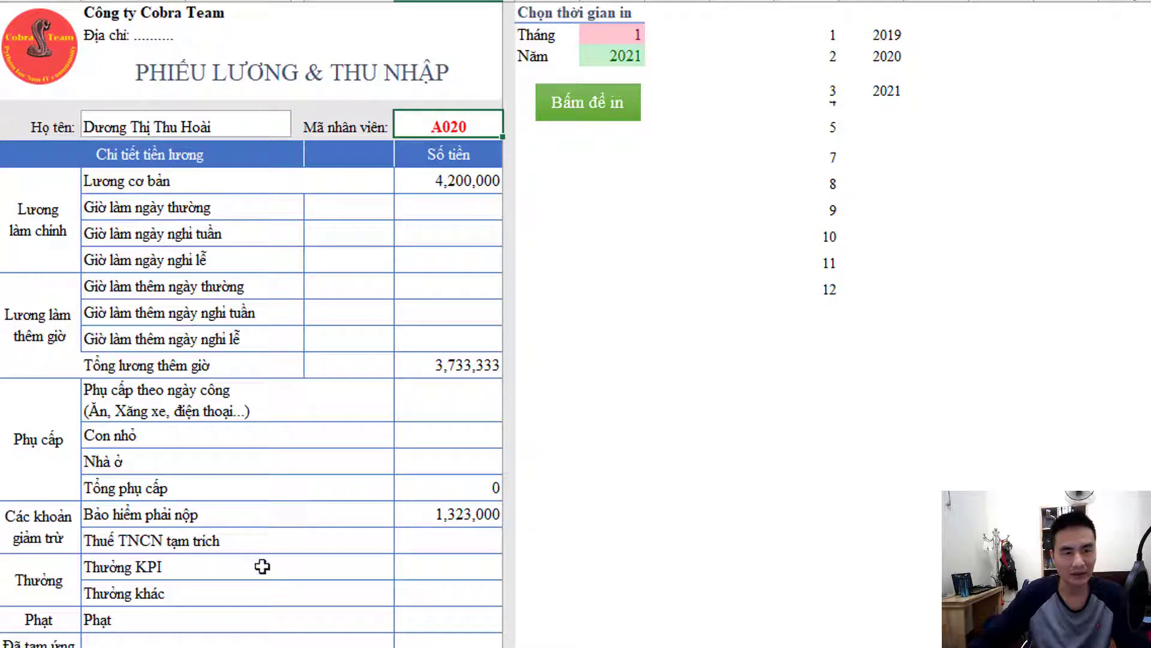
pyautogui.hotkey('ctrl', 'pagedown')
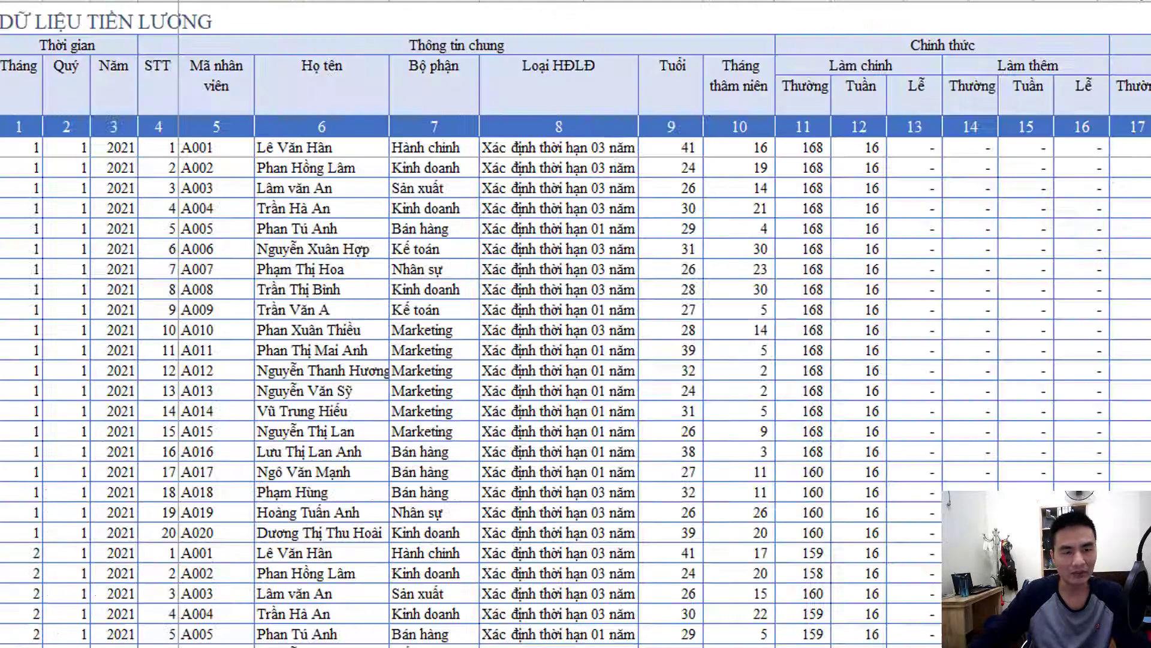
pyautogui.scroll(-1, 250, 456)
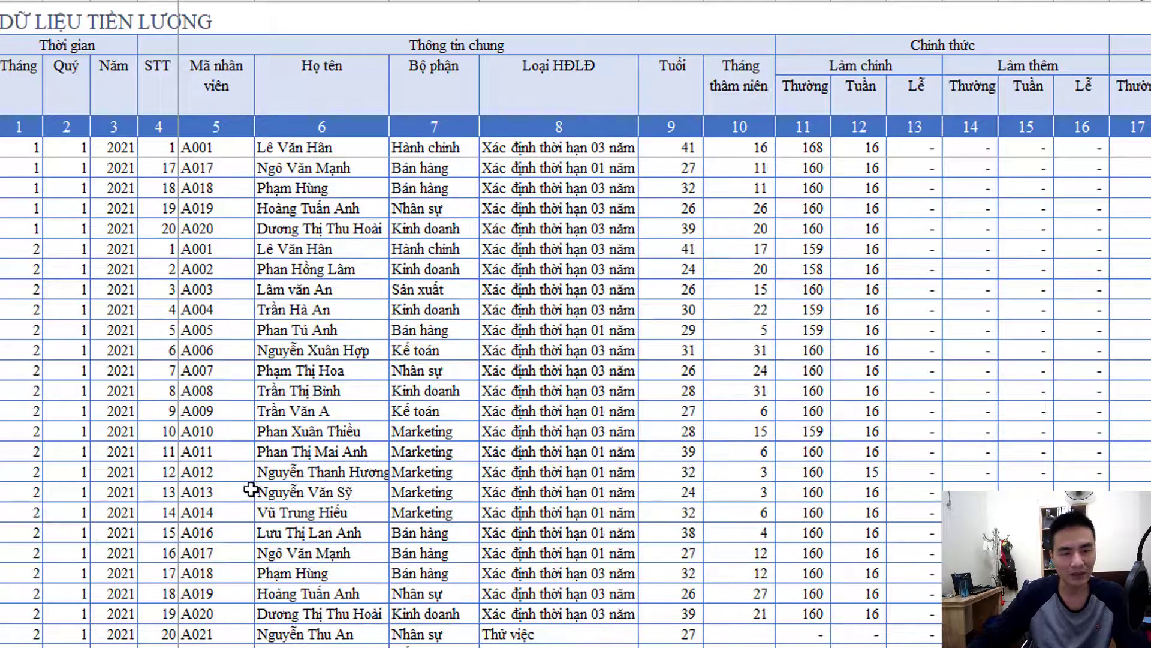
pyautogui.scroll(1, 257, 456)
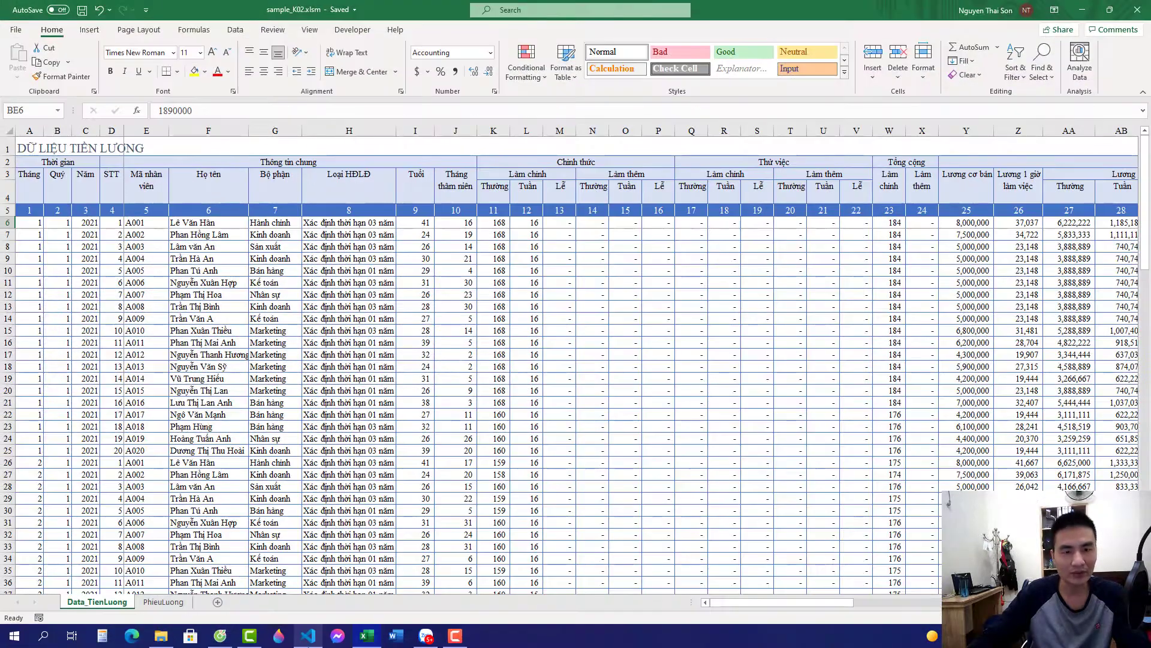
# Step: Delete the 'from os import terminal_size' line in script_K02.py, then maximize and restore Excel
pyautogui.click(308, 635)
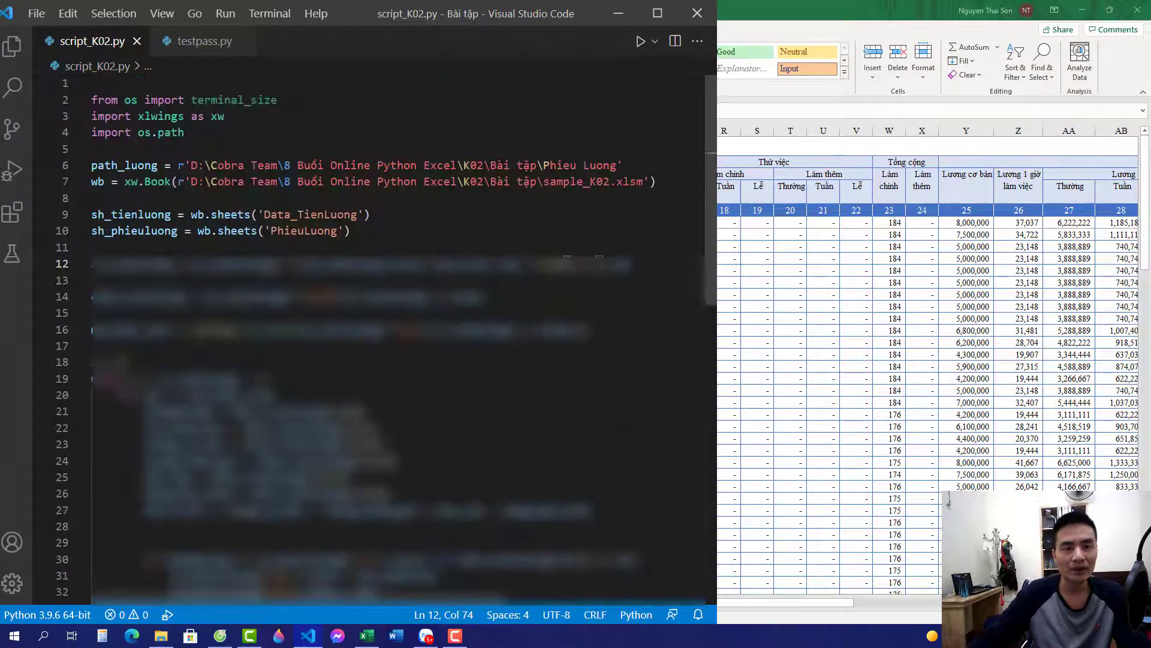
pyautogui.click(277, 99)
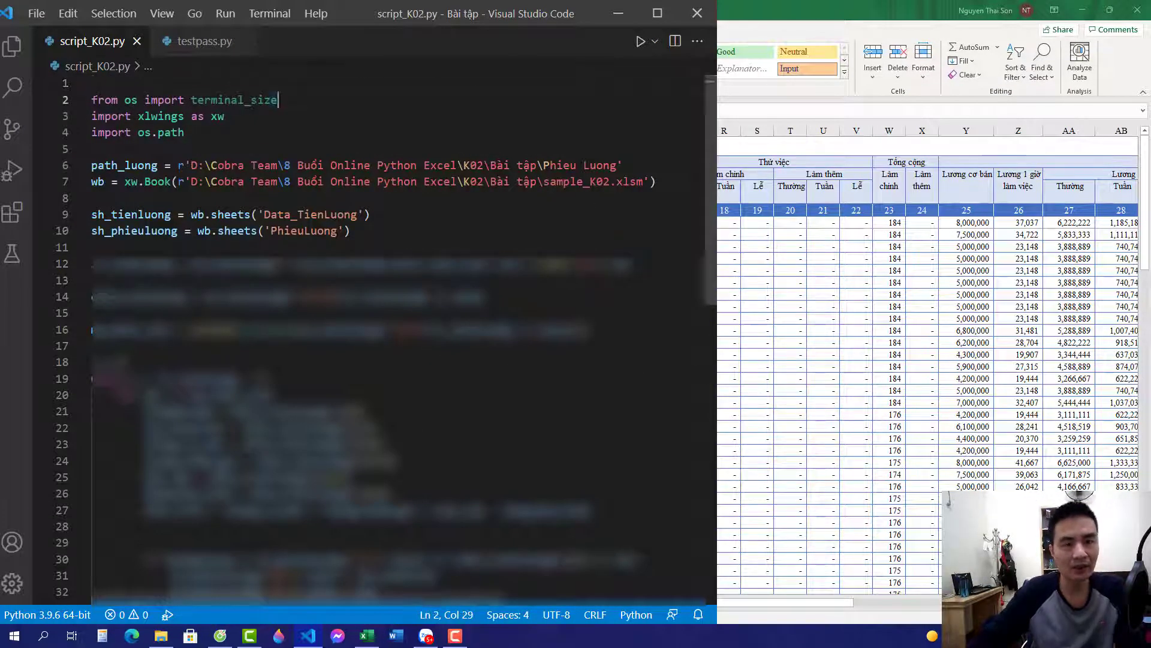
pyautogui.hotkey('ctrl', 'shift', 'k')
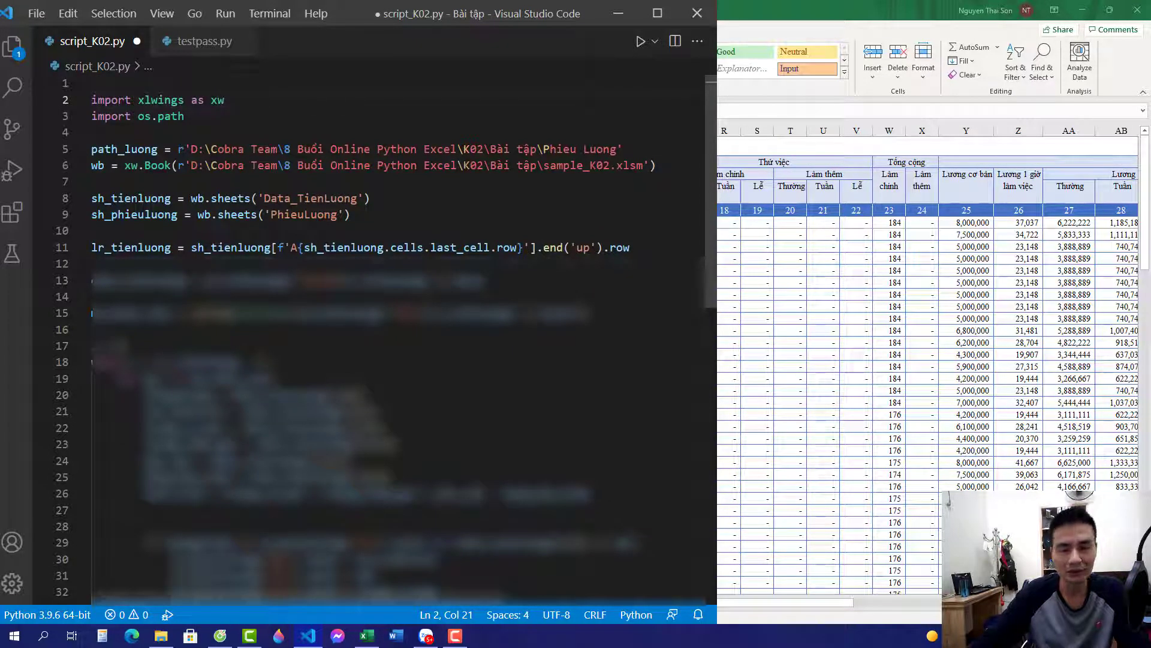
pyautogui.click(1110, 10)
pyautogui.click(1111, 9)
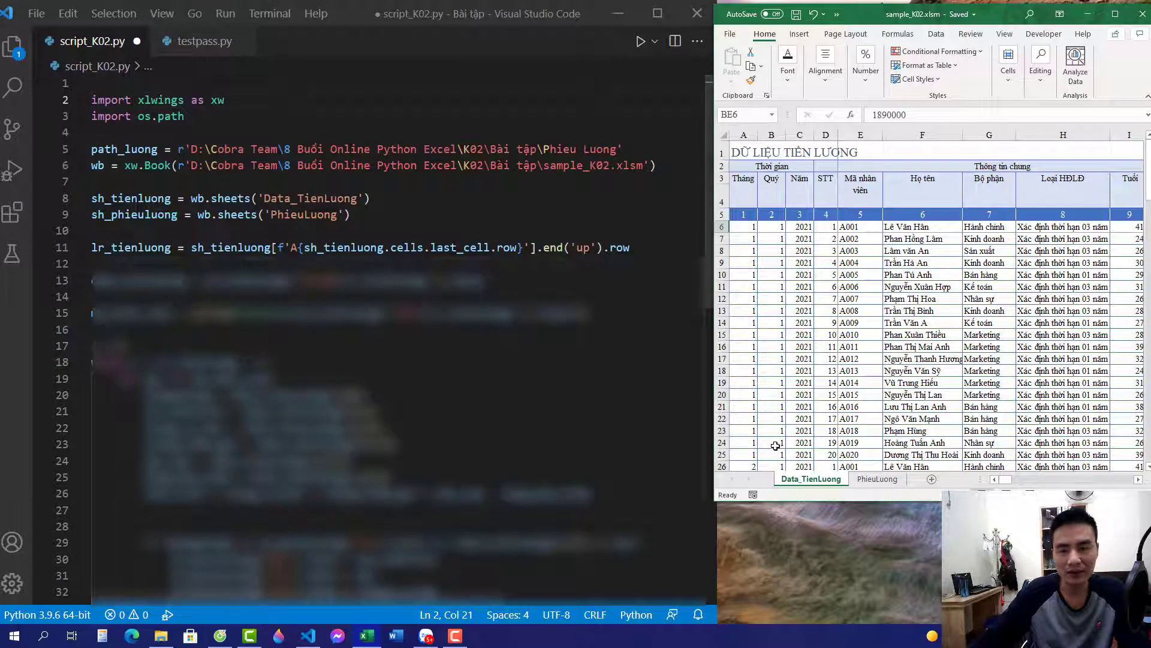
# Step: Show the PhieuLuong sheet and check the basic salary 4200000 in F9
pyautogui.click(876, 478)
pyautogui.click(997, 247)
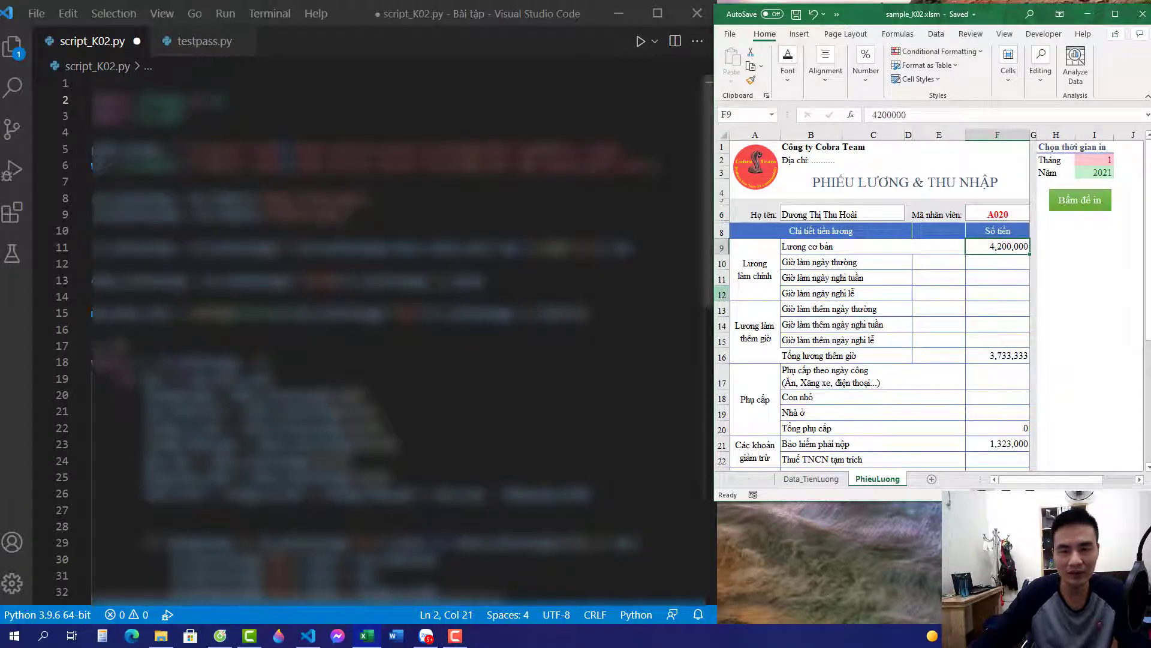
pyautogui.scroll(-5, 708, 414)
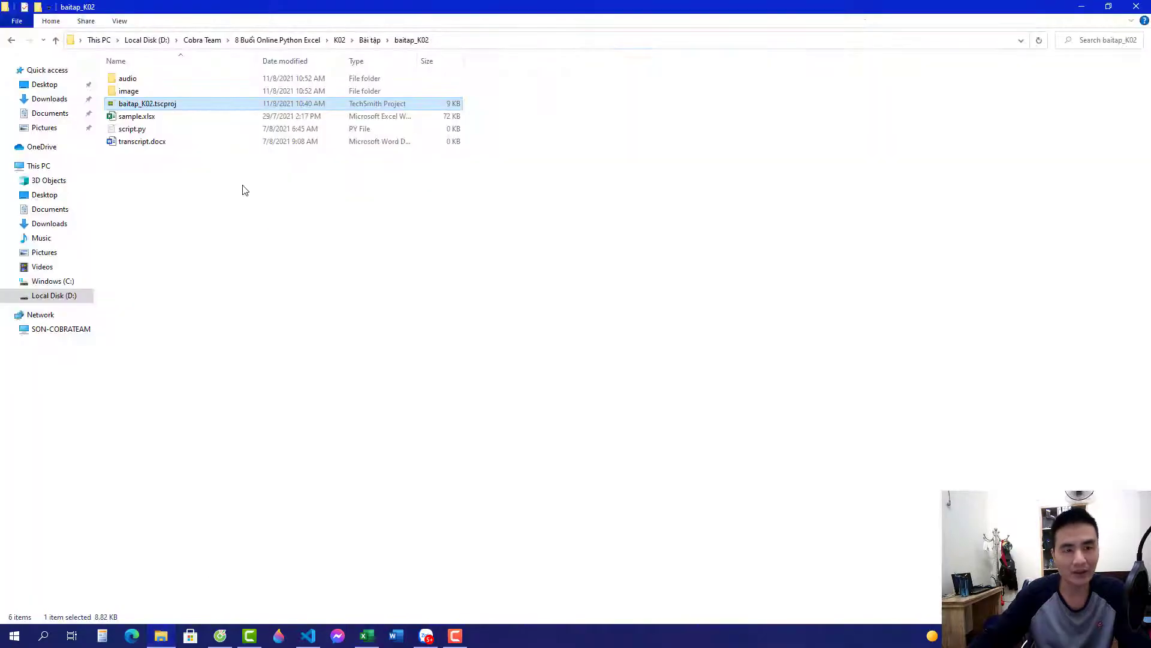
# Step: Go up to Bài tập, open the empty Phieu Luong folder, and shrink the window
pyautogui.click(498, 56)
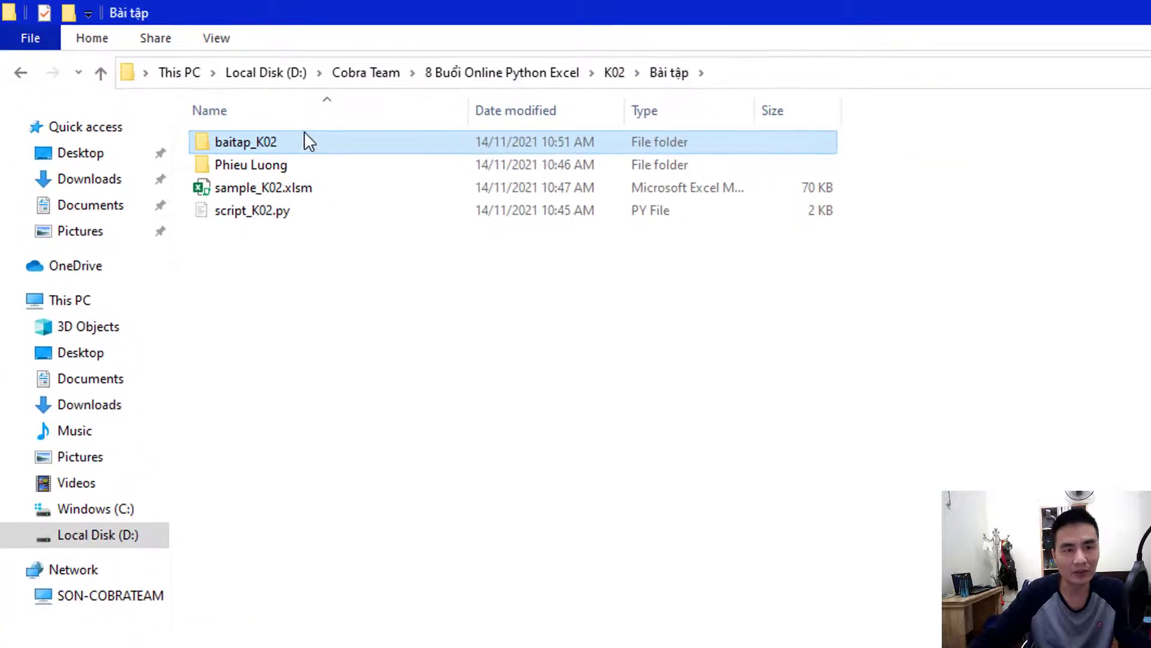
pyautogui.doubleClick(228, 104)
pyautogui.click(669, 77)
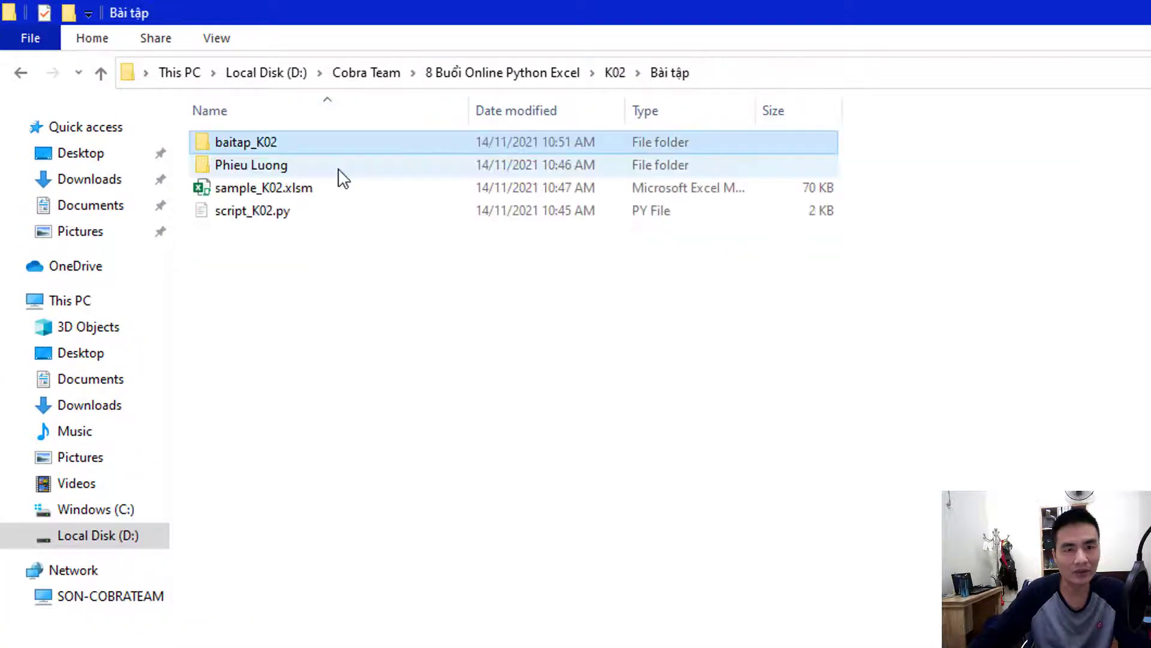
pyautogui.doubleClick(337, 167)
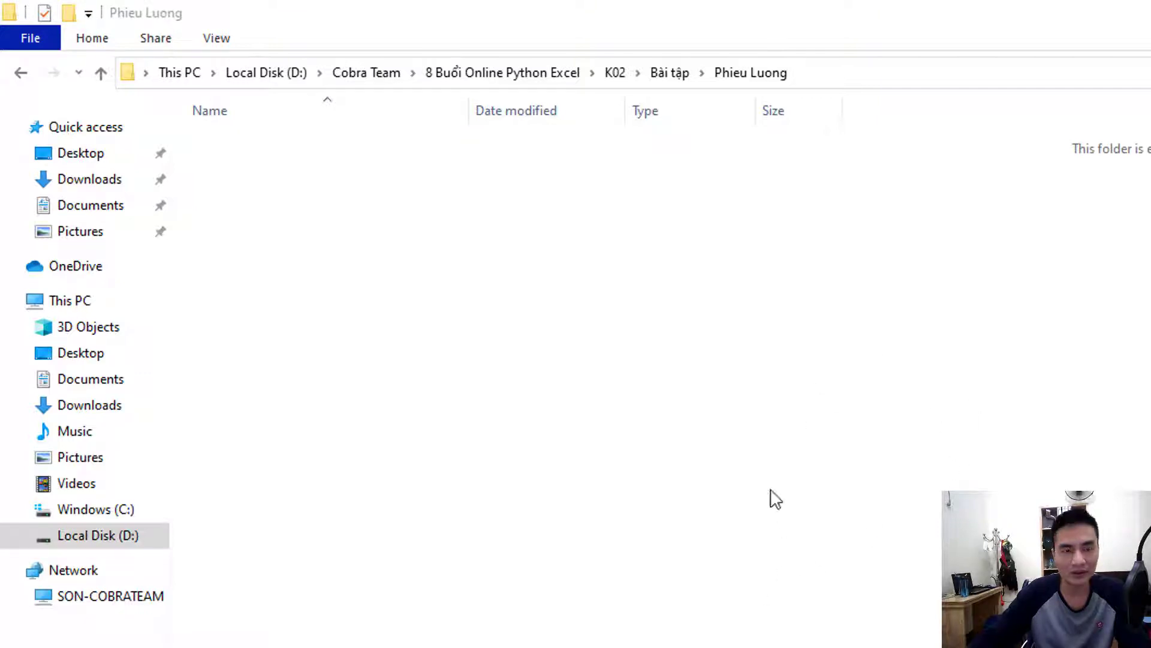
pyautogui.click(978, 329)
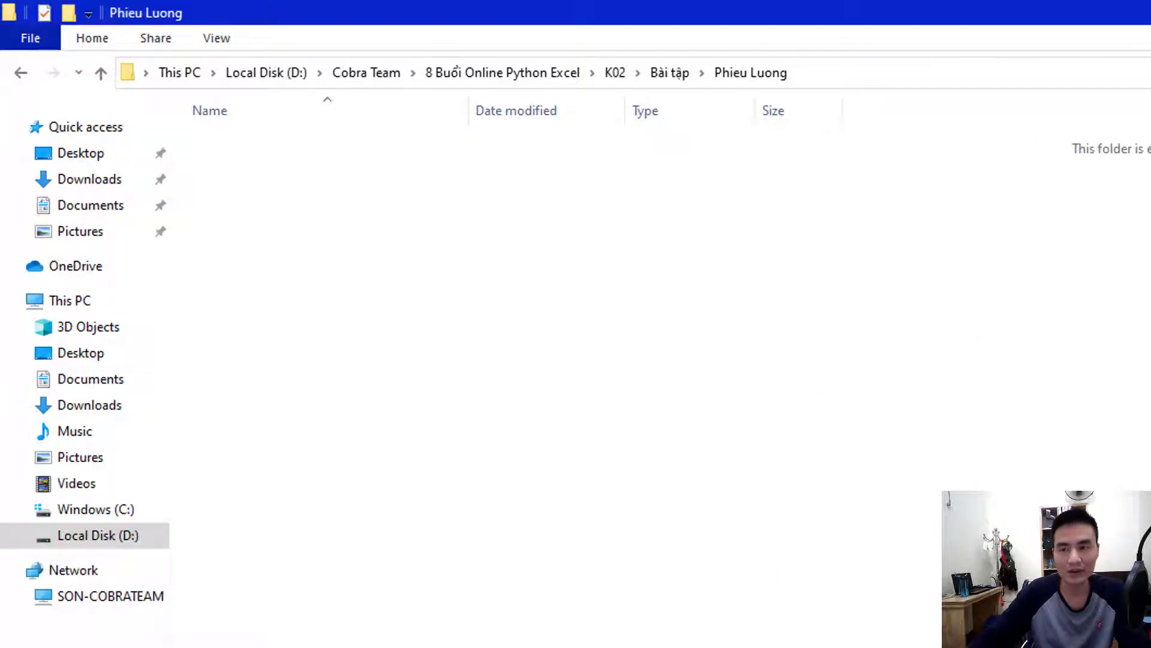
pyautogui.press('super+Down')
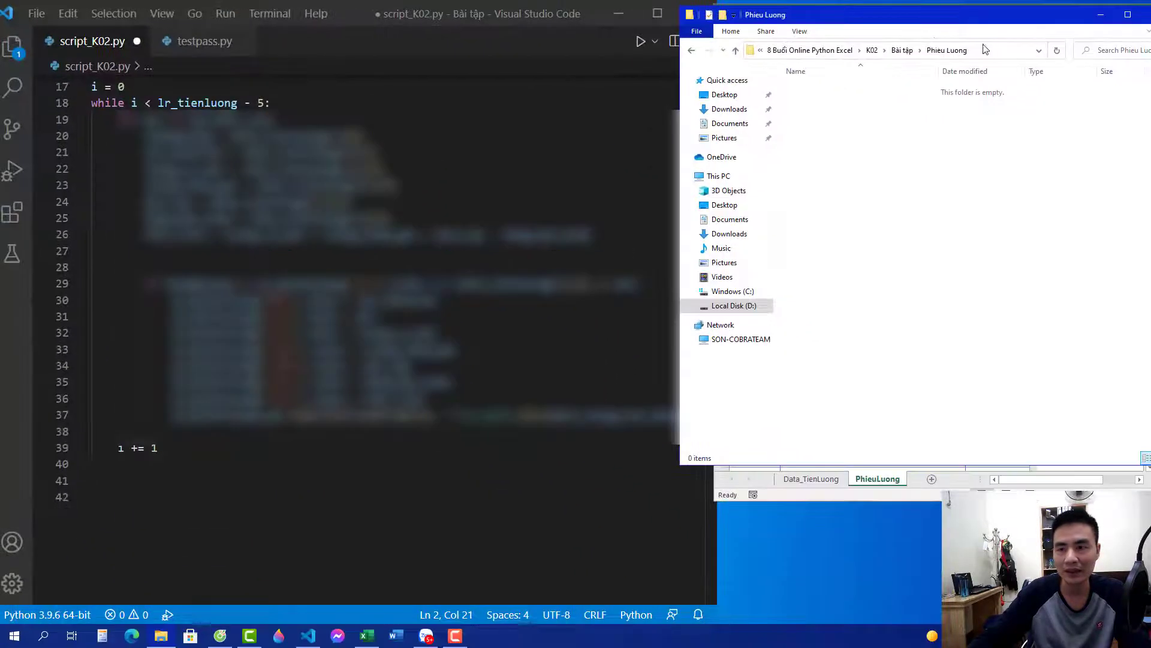
# Step: Run script_K02.py with Run Without Debugging to export the month-1 payslip PDFs
pyautogui.moveTo(941, 30); pyautogui.dragTo(977, 26)
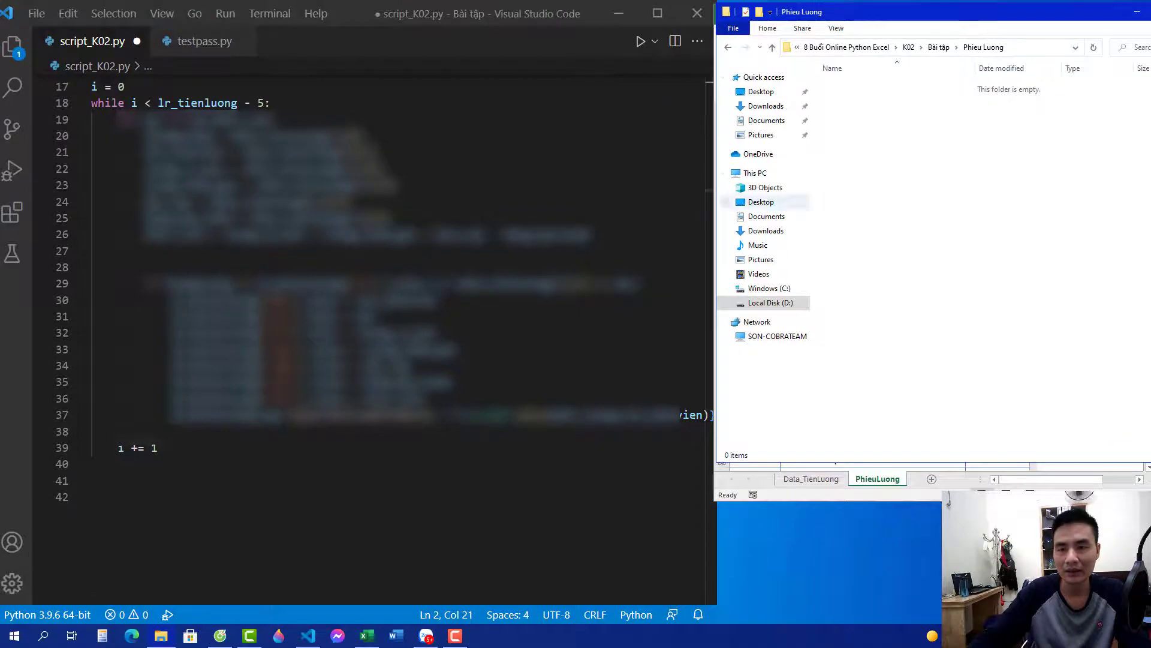
pyautogui.scroll(5, 372, 336)
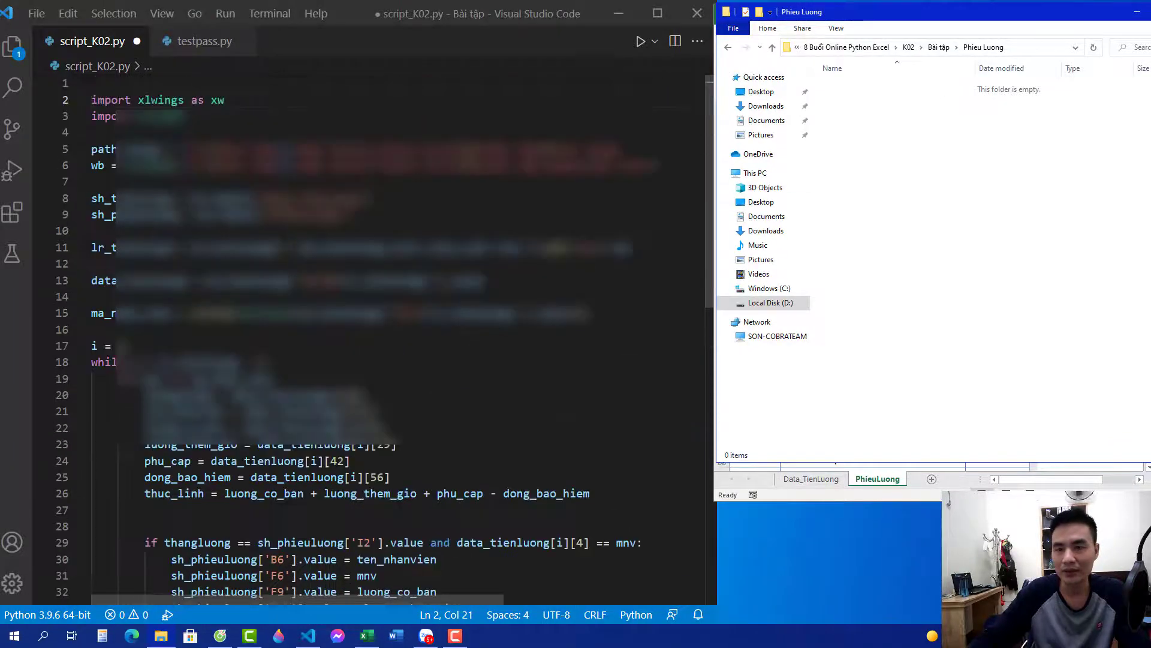
pyautogui.click(225, 13)
pyautogui.click(274, 68)
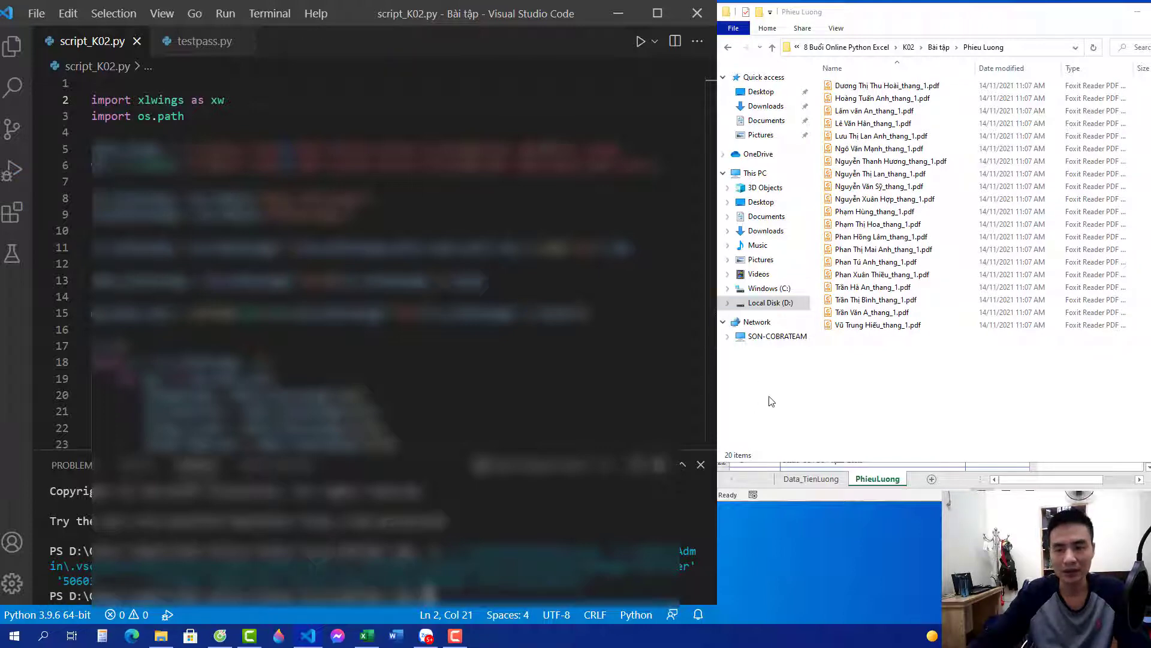
# Step: Maximize Explorer, open the first payslip PDF, and select the employee name and code A020
pyautogui.moveTo(1068, 19); pyautogui.dragTo(738, 31)
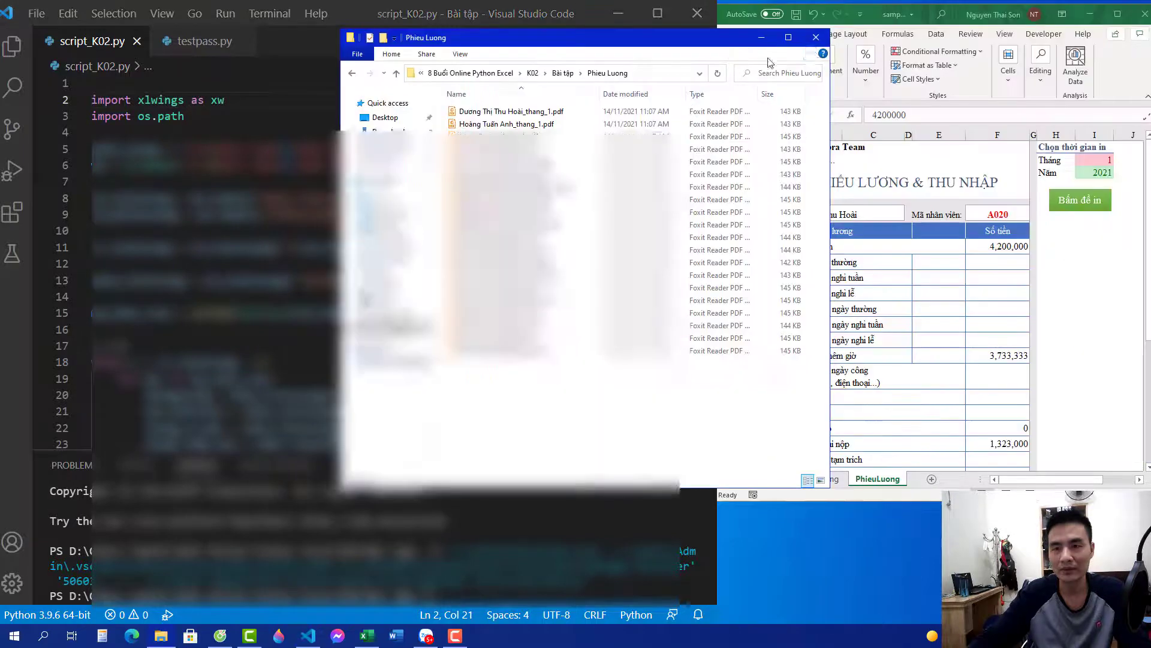
pyautogui.click(782, 34)
pyautogui.doubleClick(207, 80)
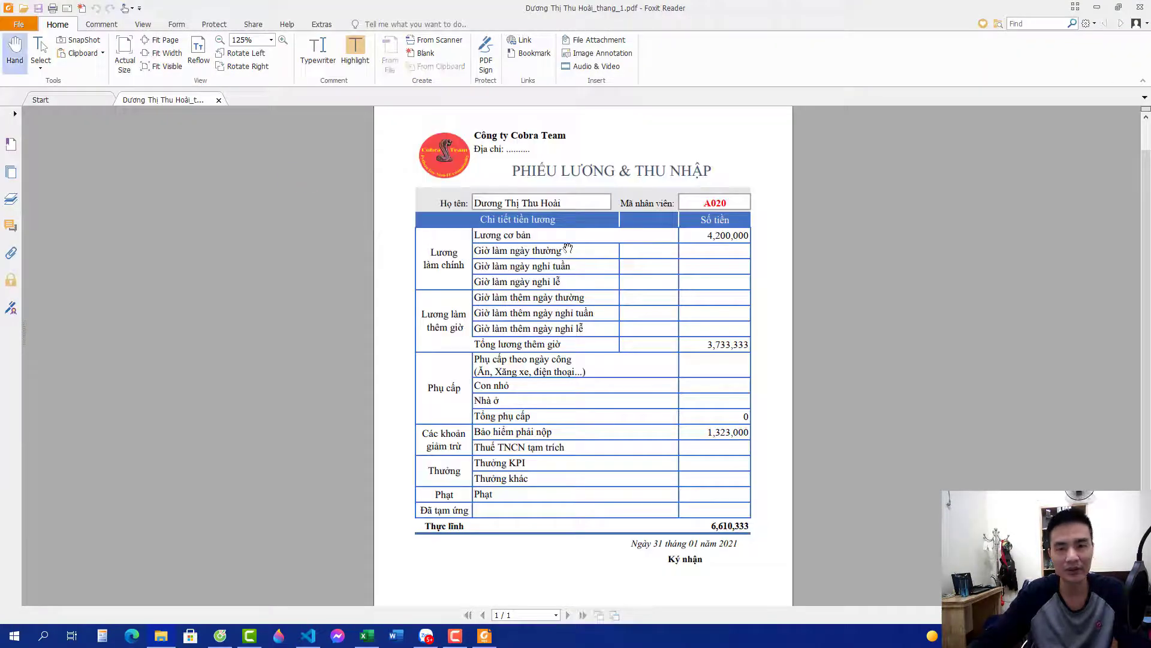
pyautogui.scroll(-1, 597, 302)
pyautogui.scroll(1, 597, 302)
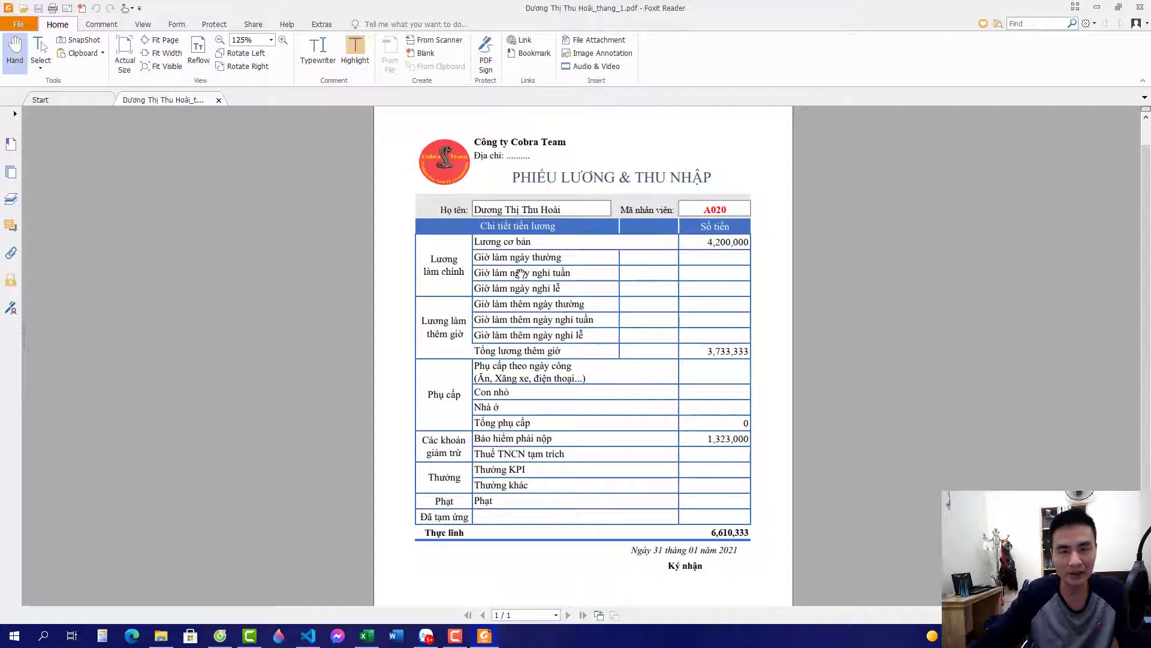
pyautogui.scroll(-1, 525, 269)
pyautogui.scroll(1, 525, 269)
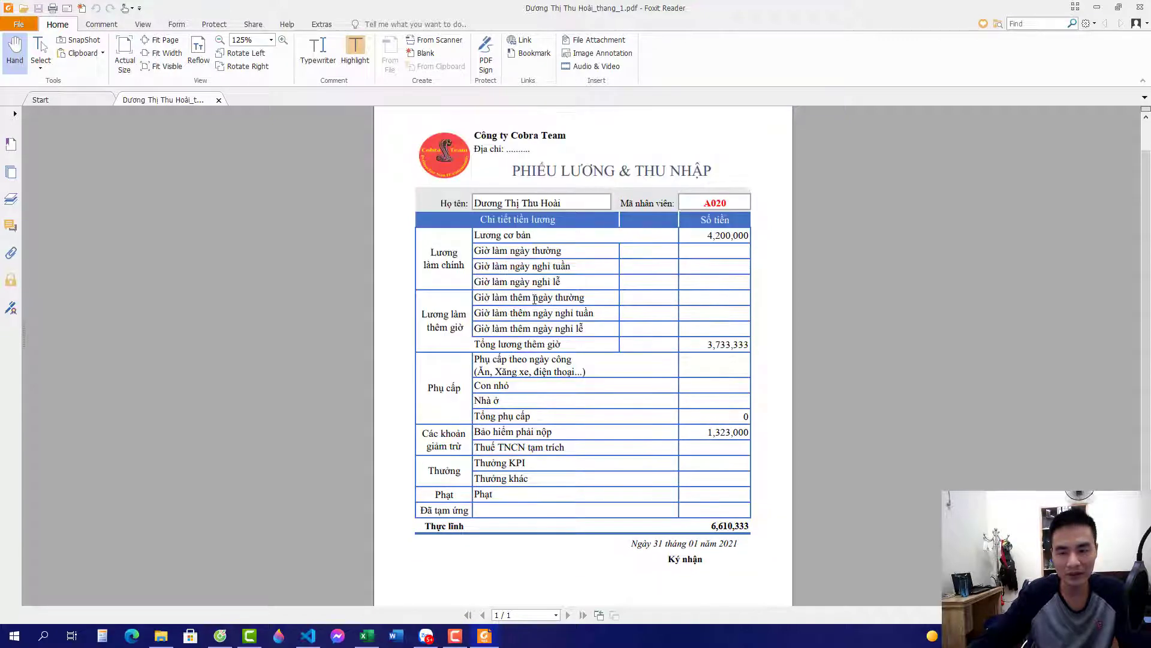
pyautogui.moveTo(475, 202); pyautogui.dragTo(734, 197)
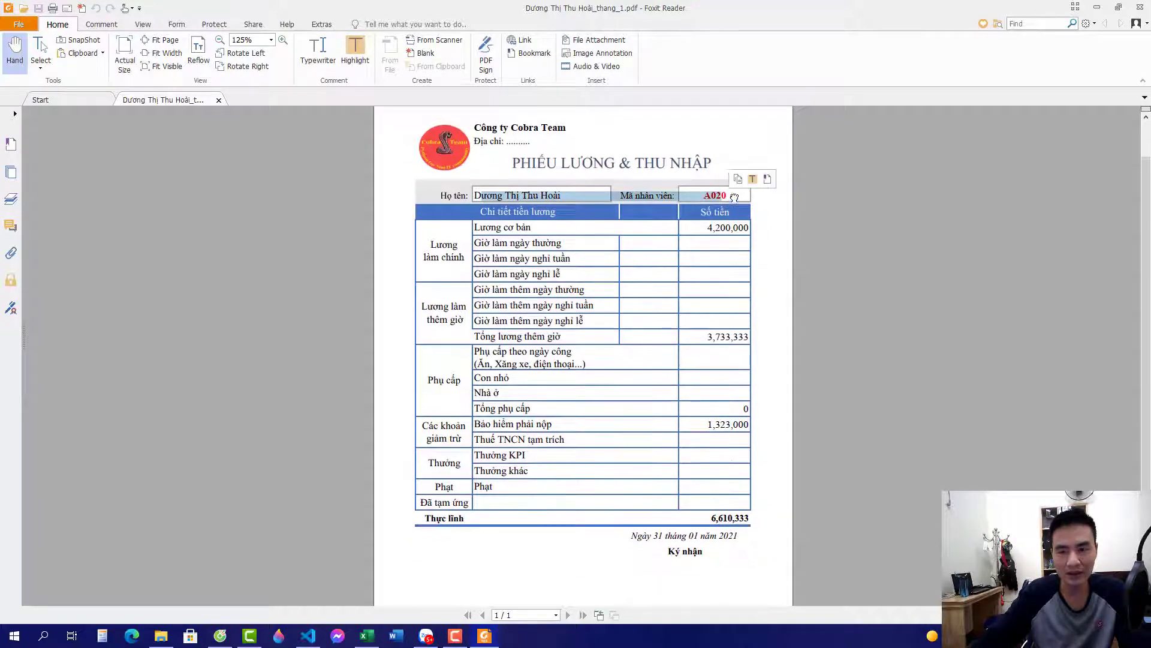
pyautogui.click(712, 237)
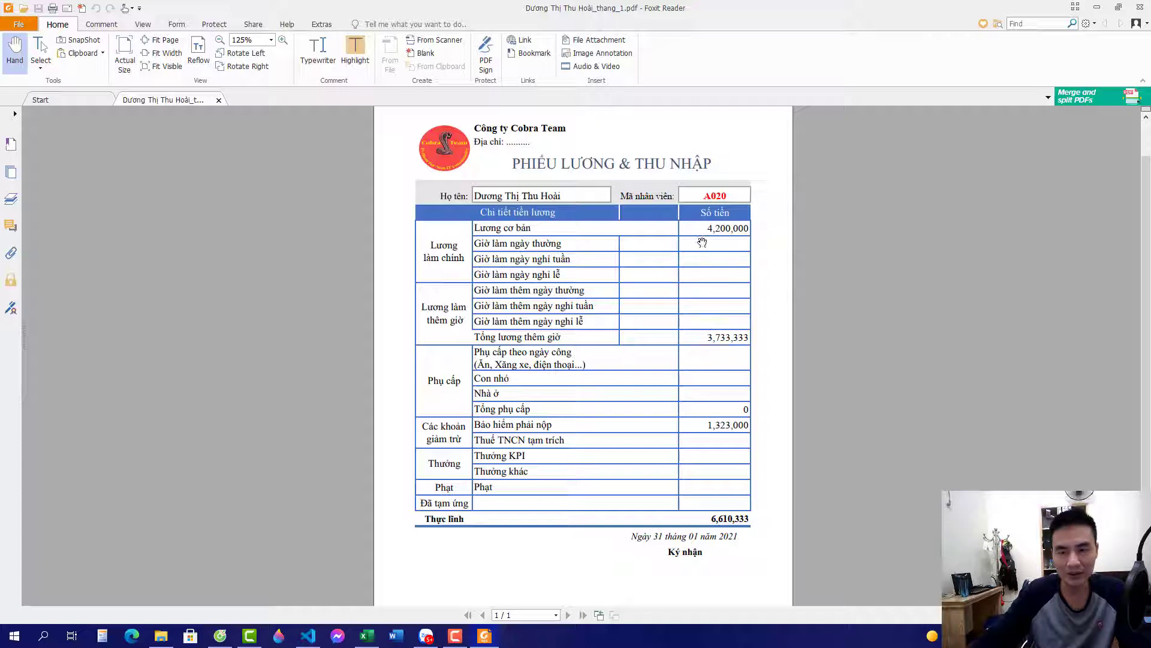
# Step: Check the 1,323,000 insurance amount and the Thực lĩnh net pay line, then close the PDF
pyautogui.scroll(-1, 707, 252)
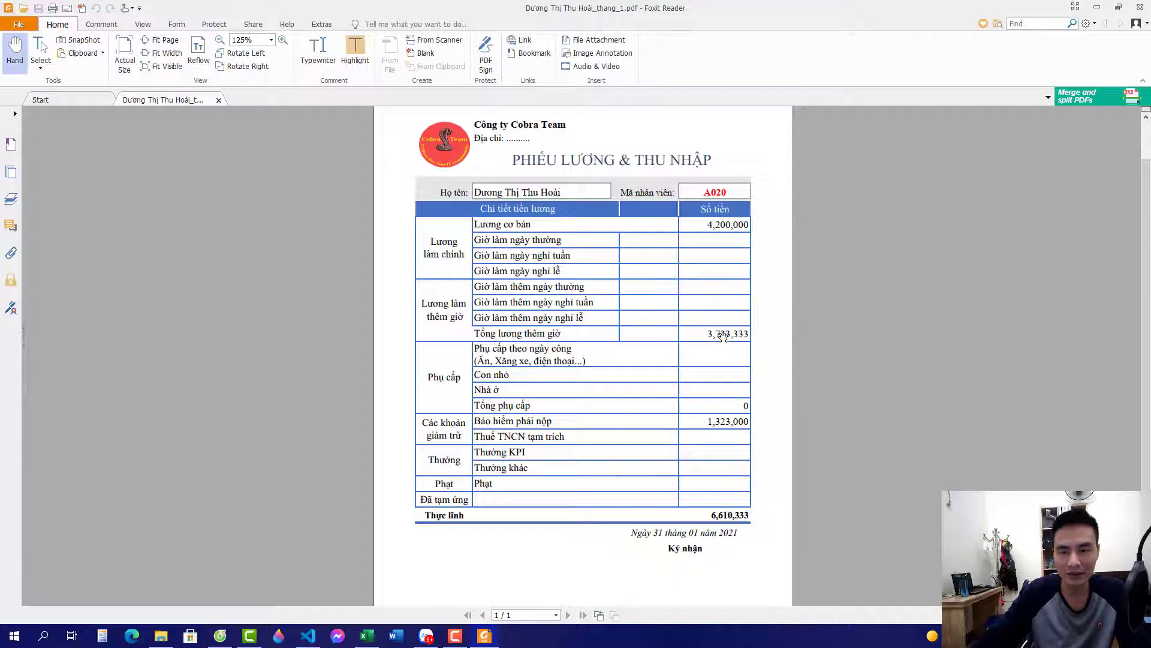
pyautogui.scroll(-1, 710, 223)
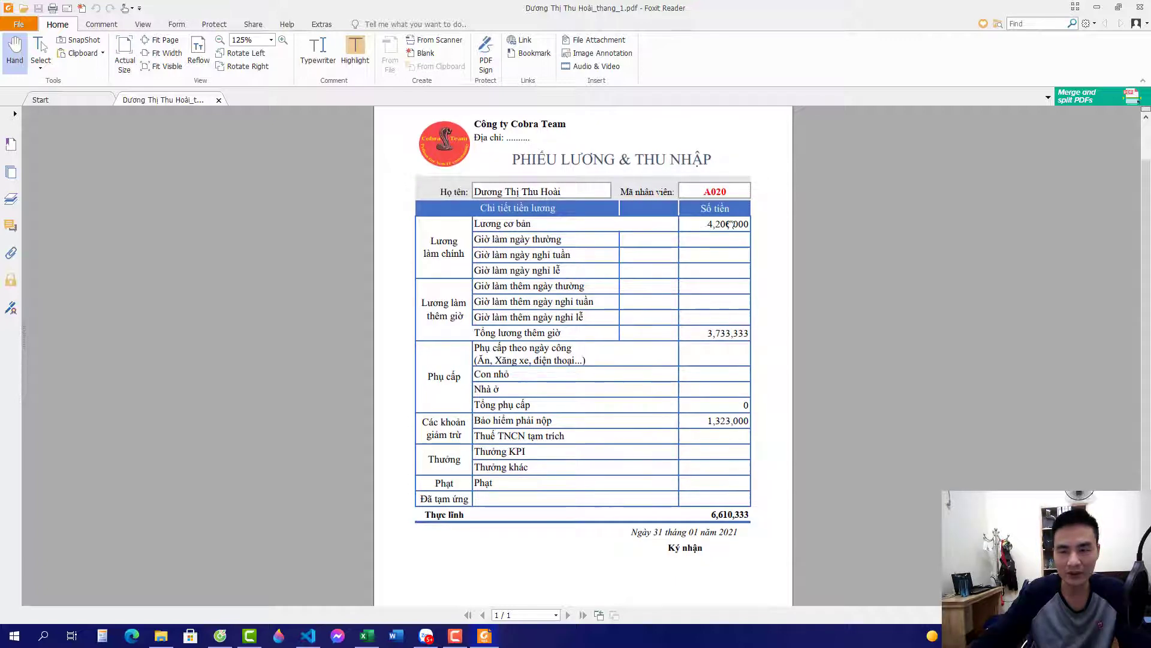
pyautogui.scroll(-1, 724, 337)
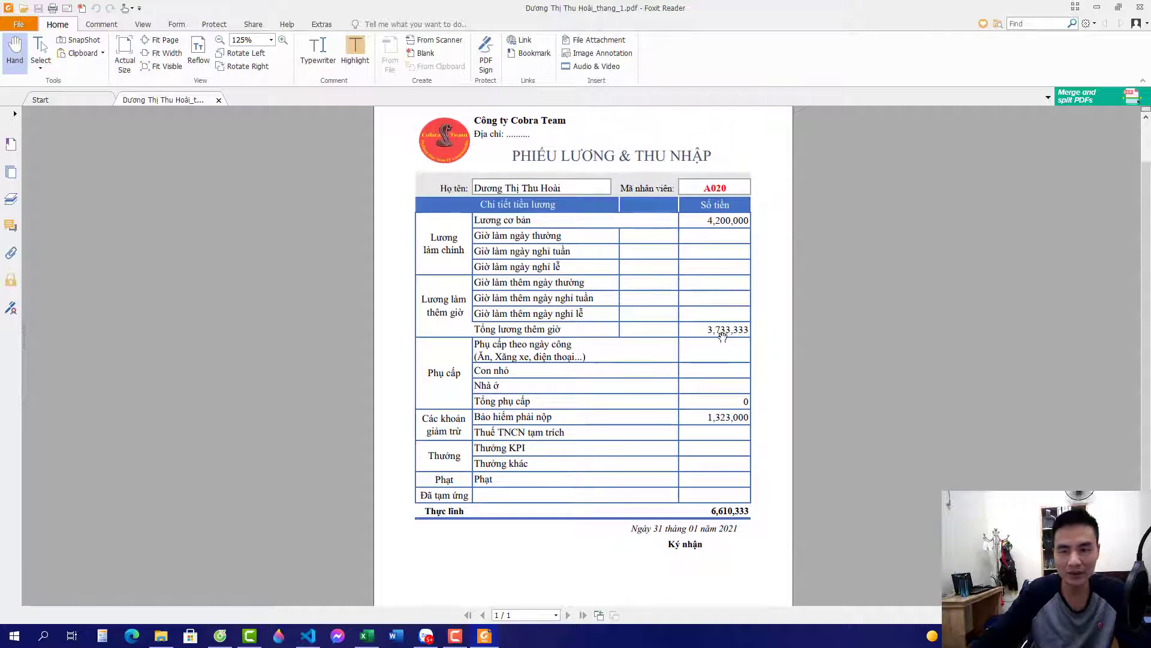
pyautogui.doubleClick(729, 418)
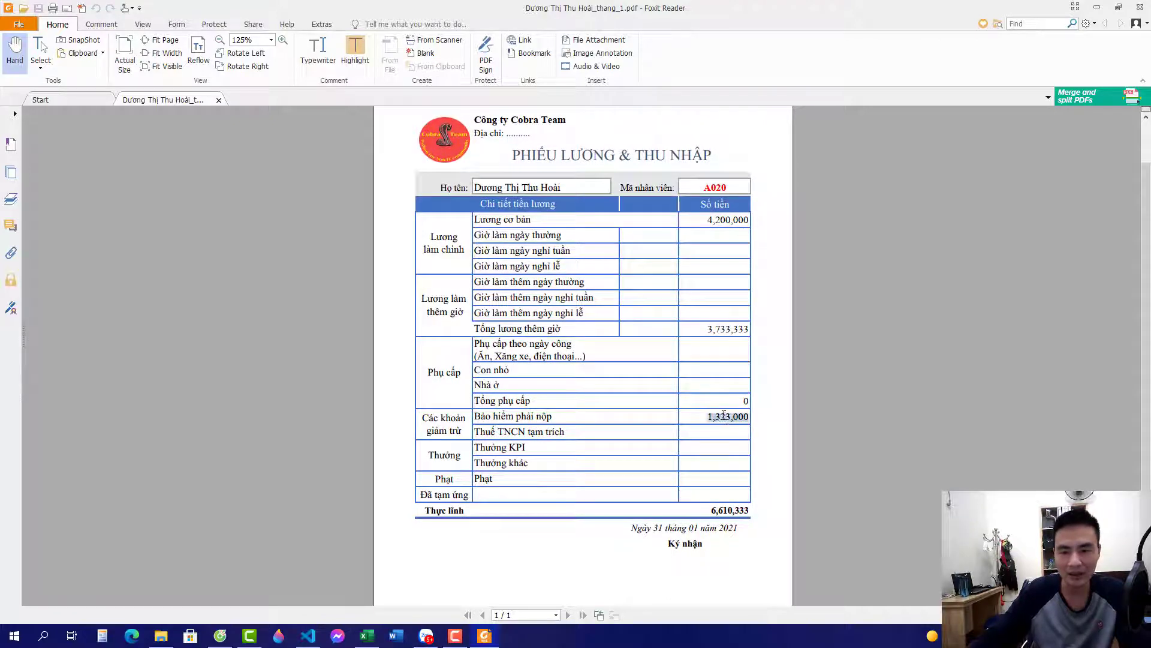
pyautogui.tripleClick(730, 510)
pyautogui.click(720, 513)
pyautogui.moveTo(1096, 95)
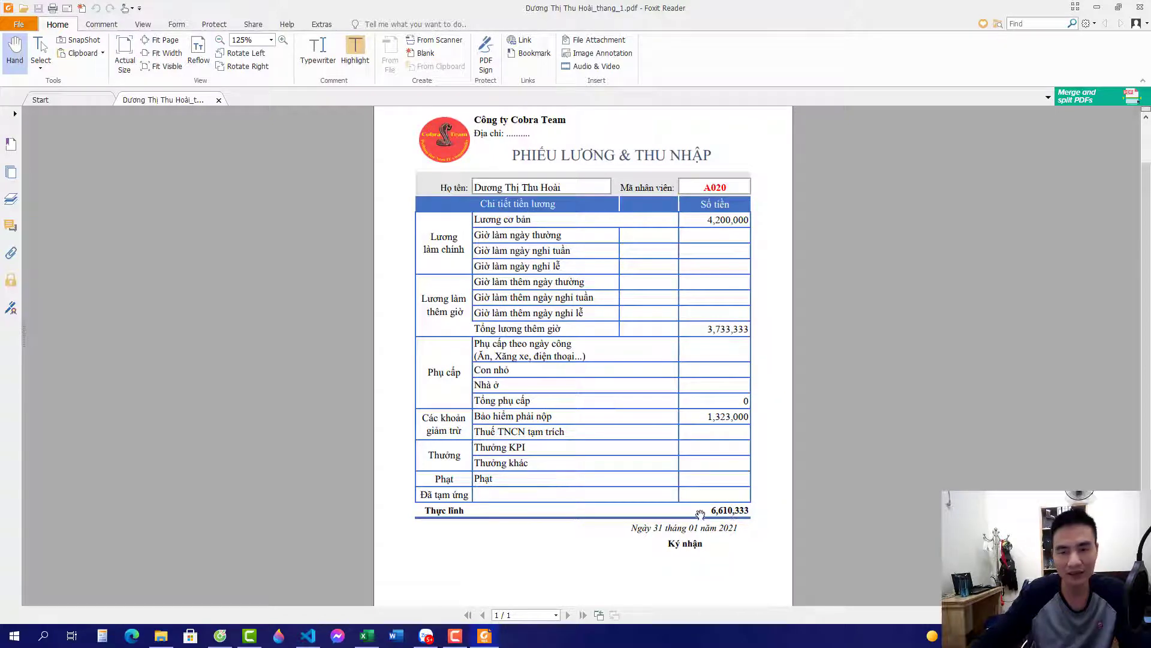
pyautogui.click(1141, 8)
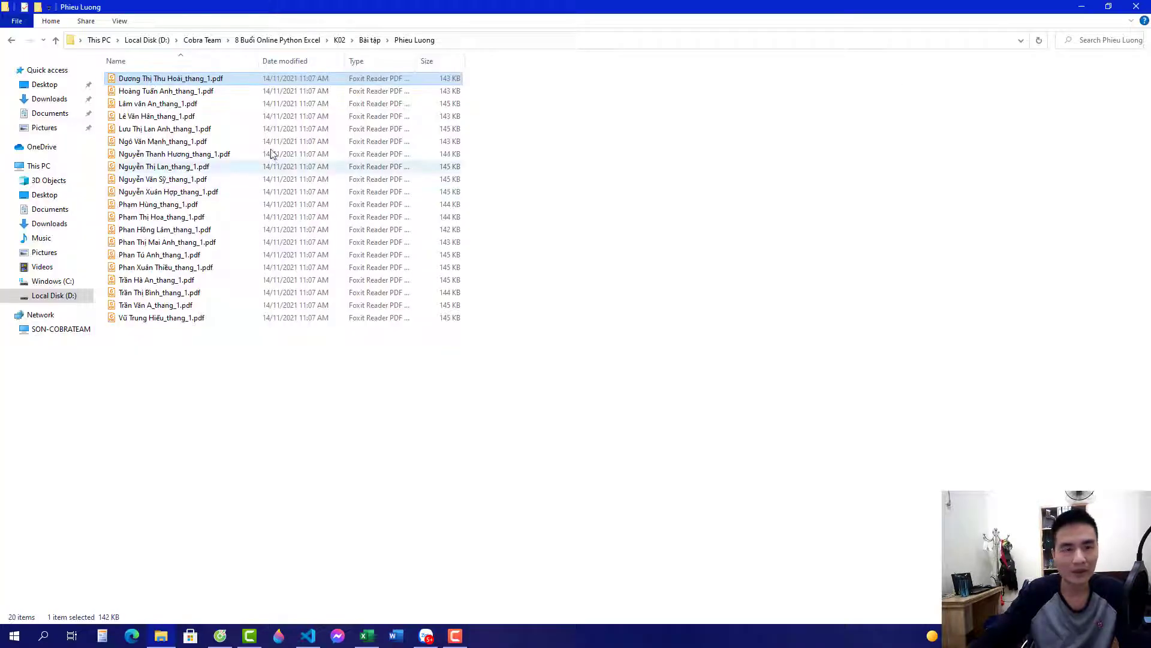
# Step: Bring up script_K02.py and highlight the loop code on lines 18 to 26
pyautogui.hotkey('alt', 'Tab')
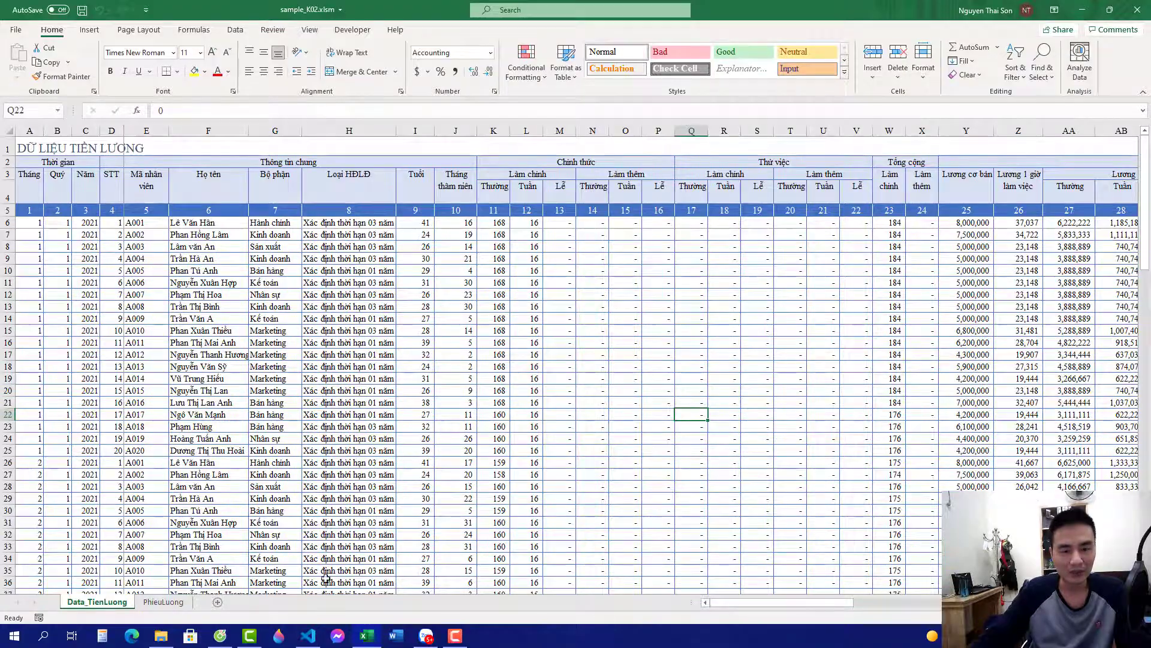
pyautogui.click(307, 635)
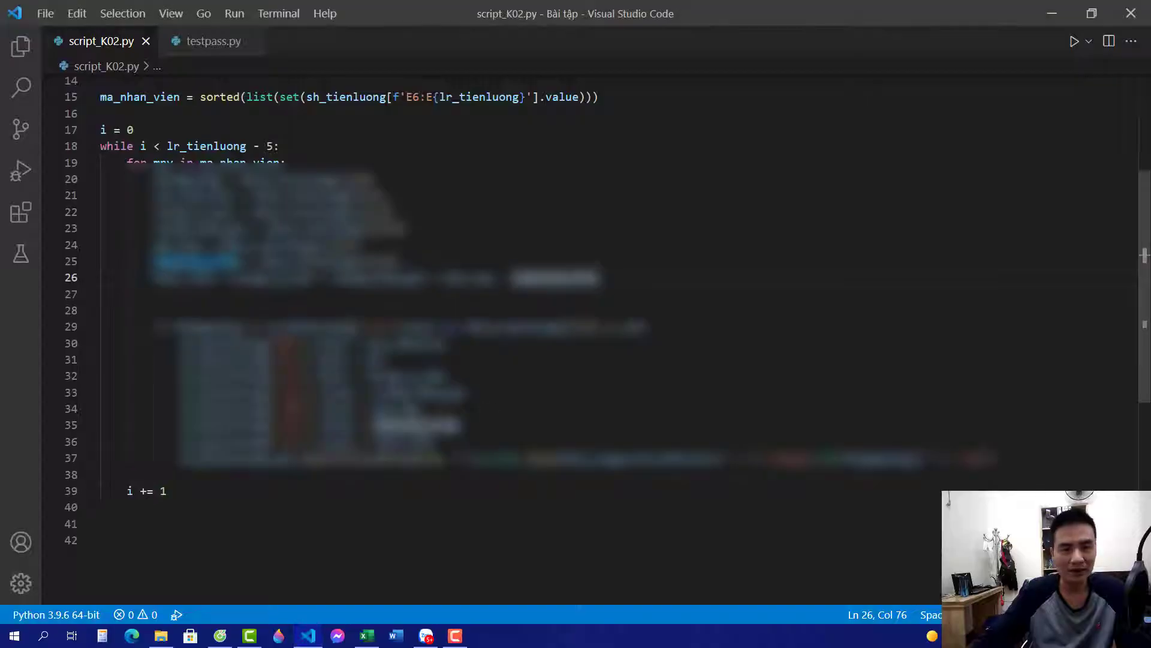
pyautogui.moveTo(600, 277); pyautogui.dragTo(102, 146)
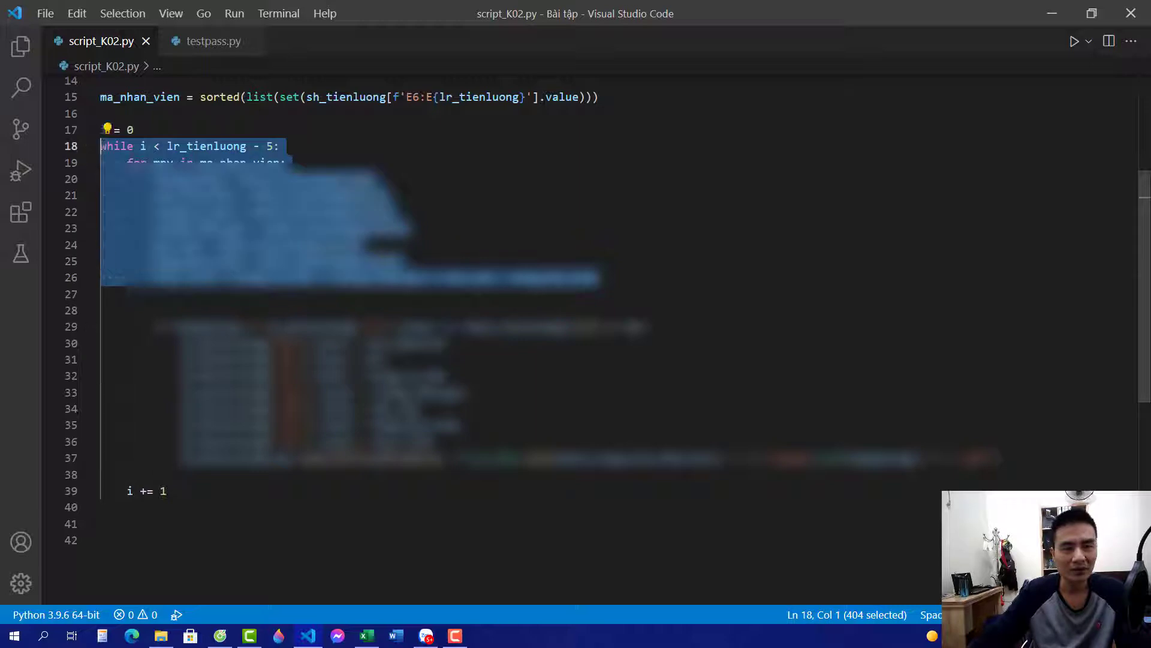
pyautogui.click(280, 146)
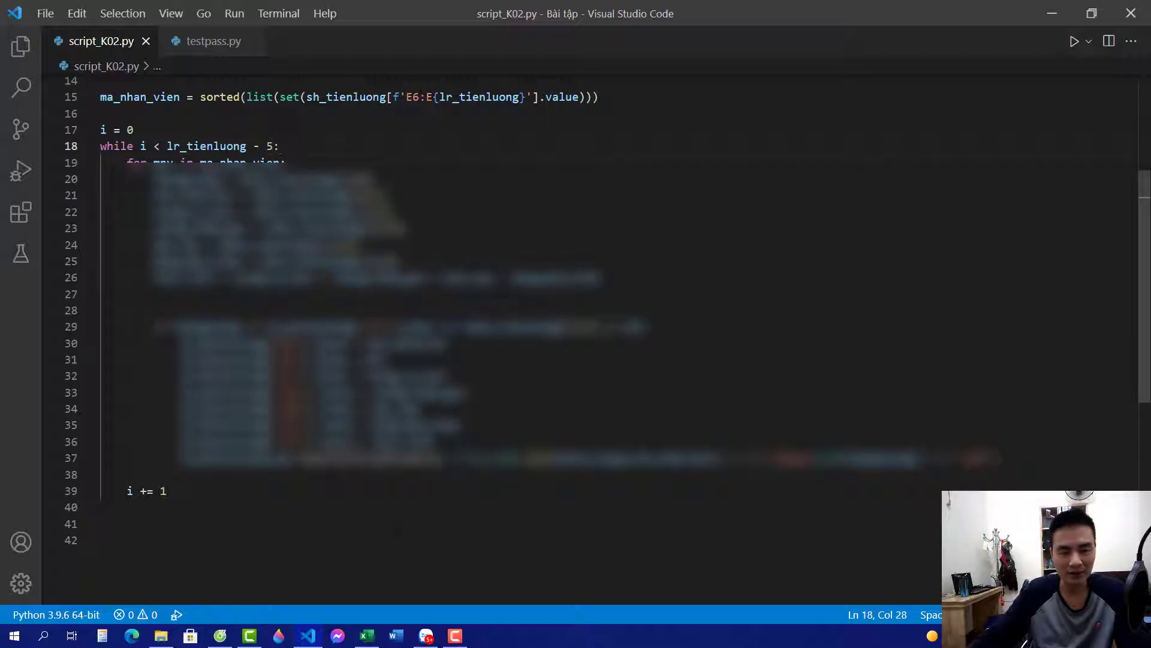
# Step: Highlight the export code on lines 30–37 and the loop body on lines 19–39
pyautogui.click(506, 458)
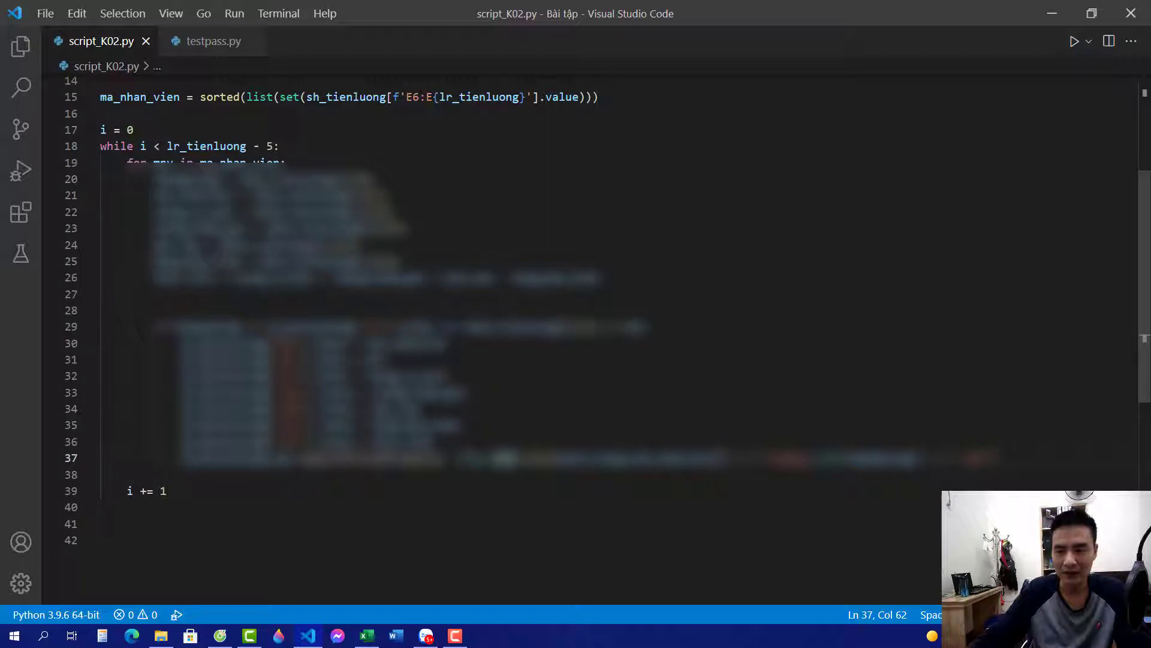
pyautogui.hotkey('shift', 'Up')
pyautogui.hotkey('shift', 'Up')
pyautogui.hotkey('shift', 'Up')
pyautogui.hotkey('shift', 'Up')
pyautogui.click(398, 261)
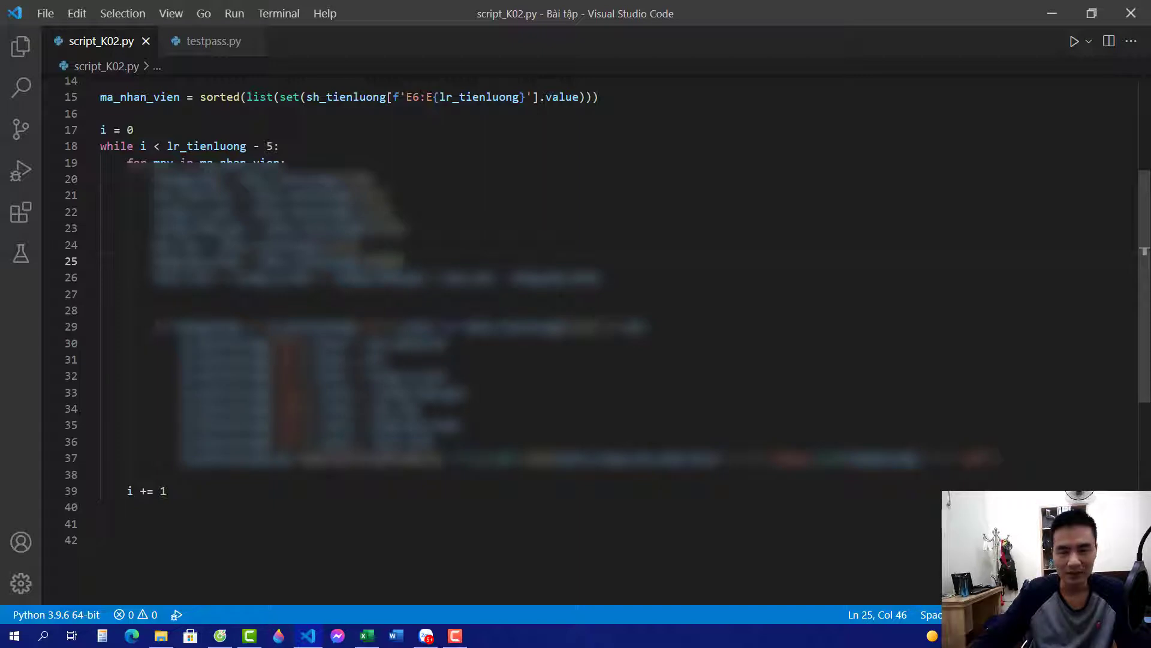
pyautogui.moveTo(998, 458)
pyautogui.mouseDown()
pyautogui.moveTo(777, 457)
pyautogui.moveTo(285, 343)
pyautogui.mouseUp()
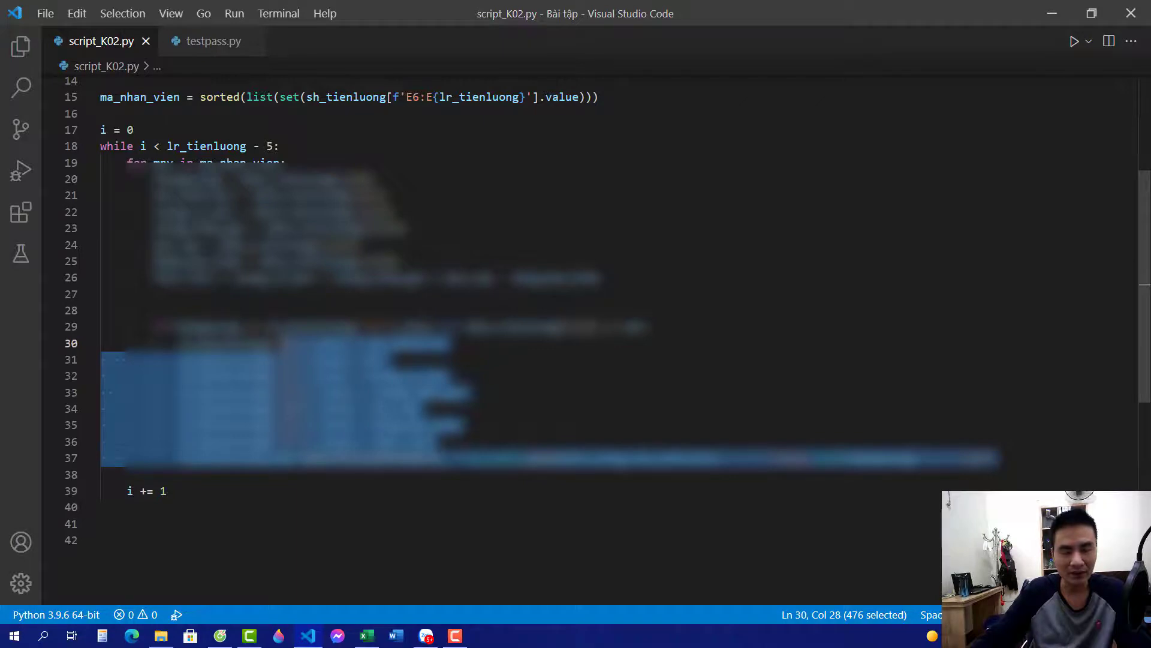
pyautogui.moveTo(173, 491); pyautogui.dragTo(208, 161)
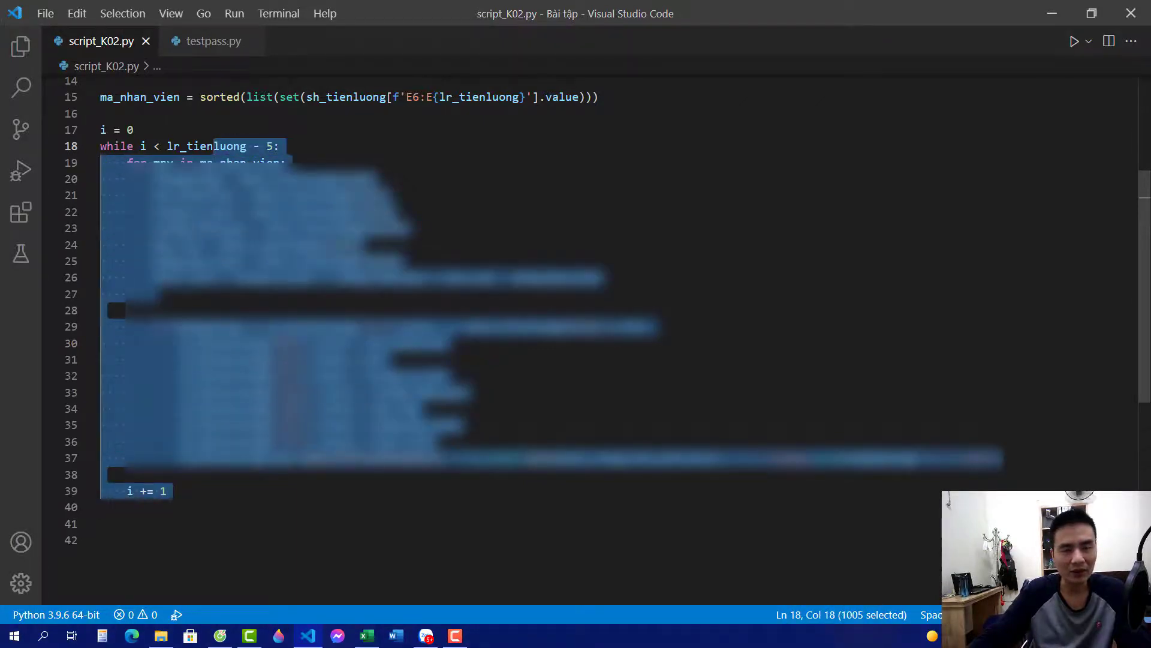
pyautogui.click(386, 195)
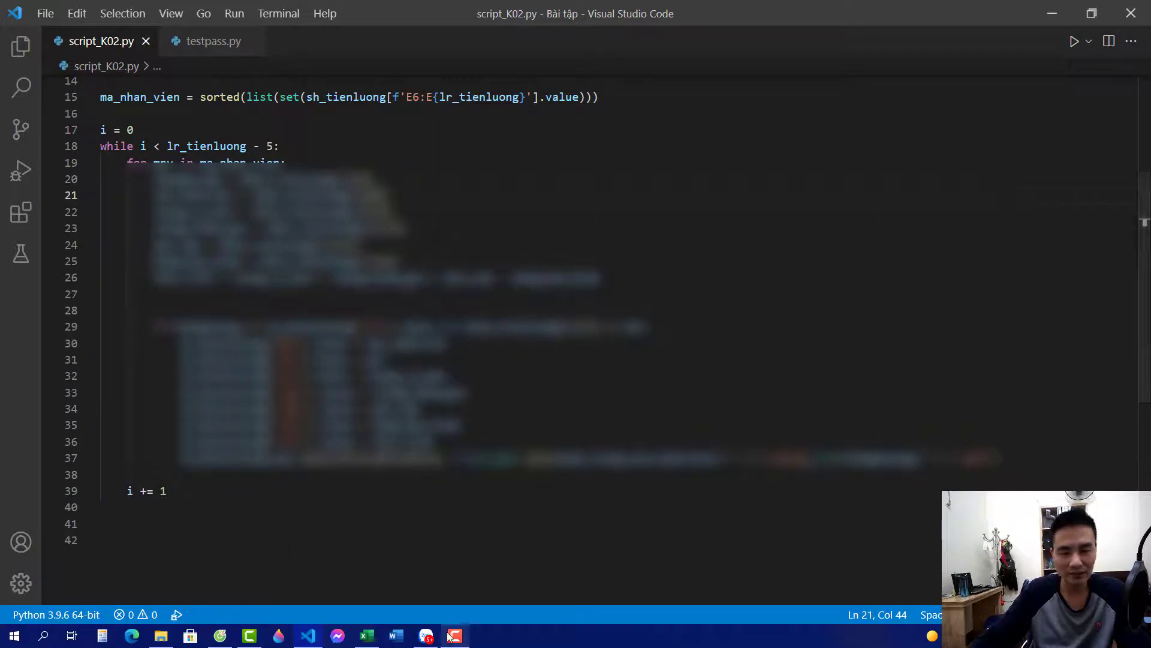
pyautogui.click(426, 635)
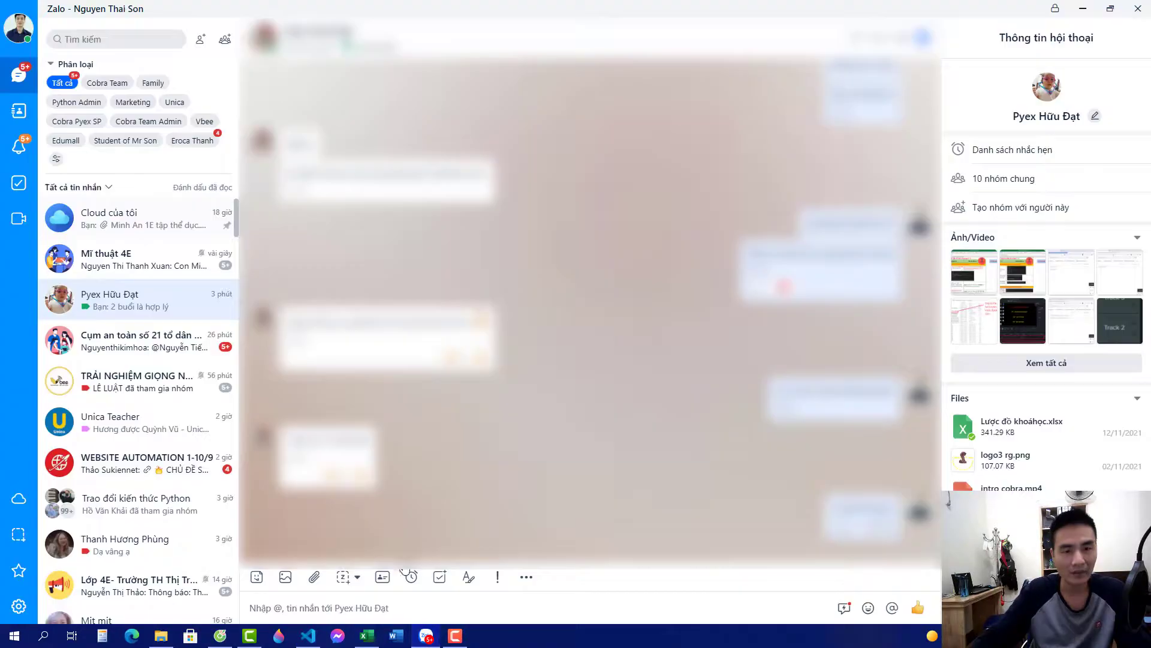
# Step: Filter Zalo to Cobra Pyex SP and open the 6 Buổi Python Excel - K02 chat
pyautogui.click(155, 254)
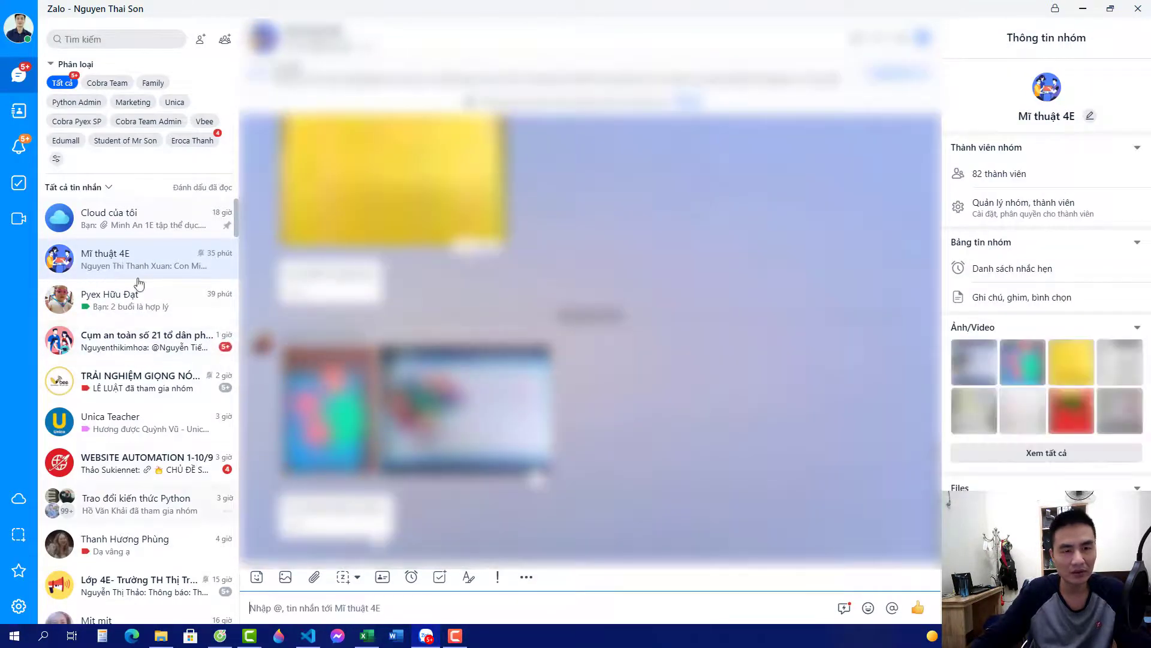
pyautogui.click(78, 121)
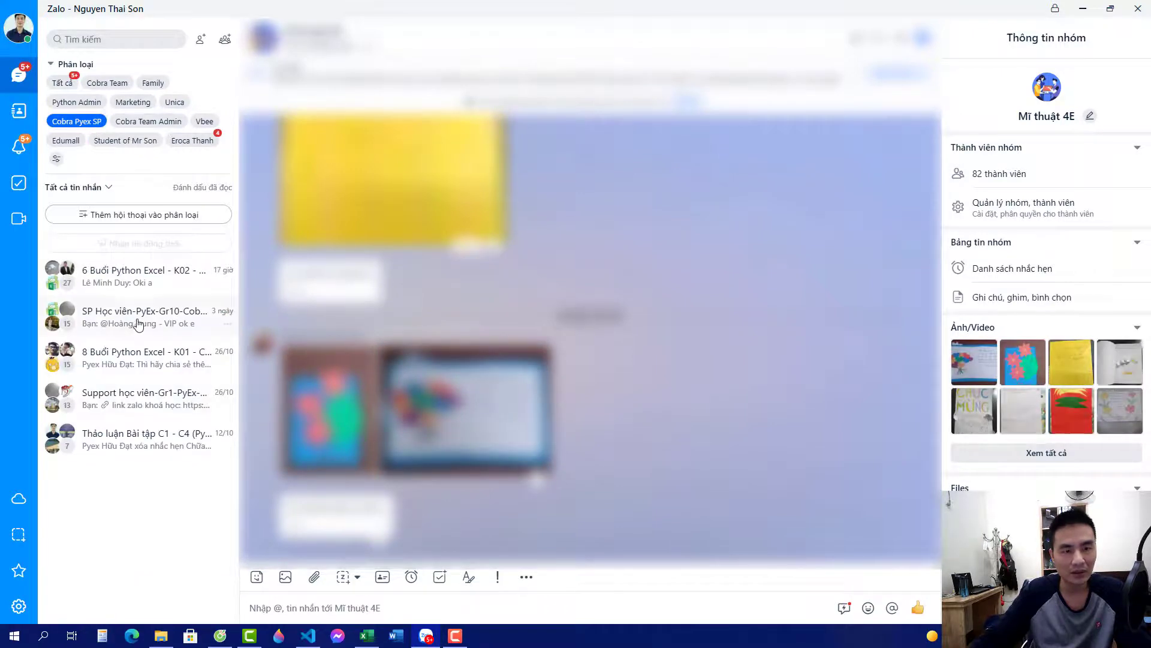
pyautogui.click(75, 271)
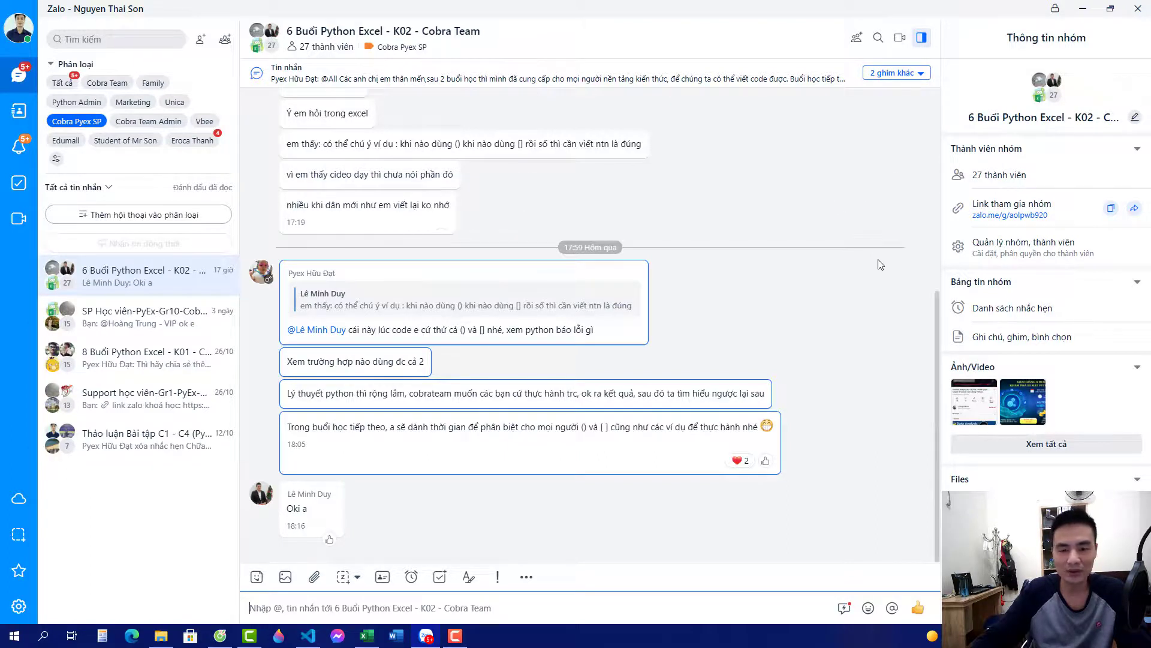
pyautogui.click(455, 636)
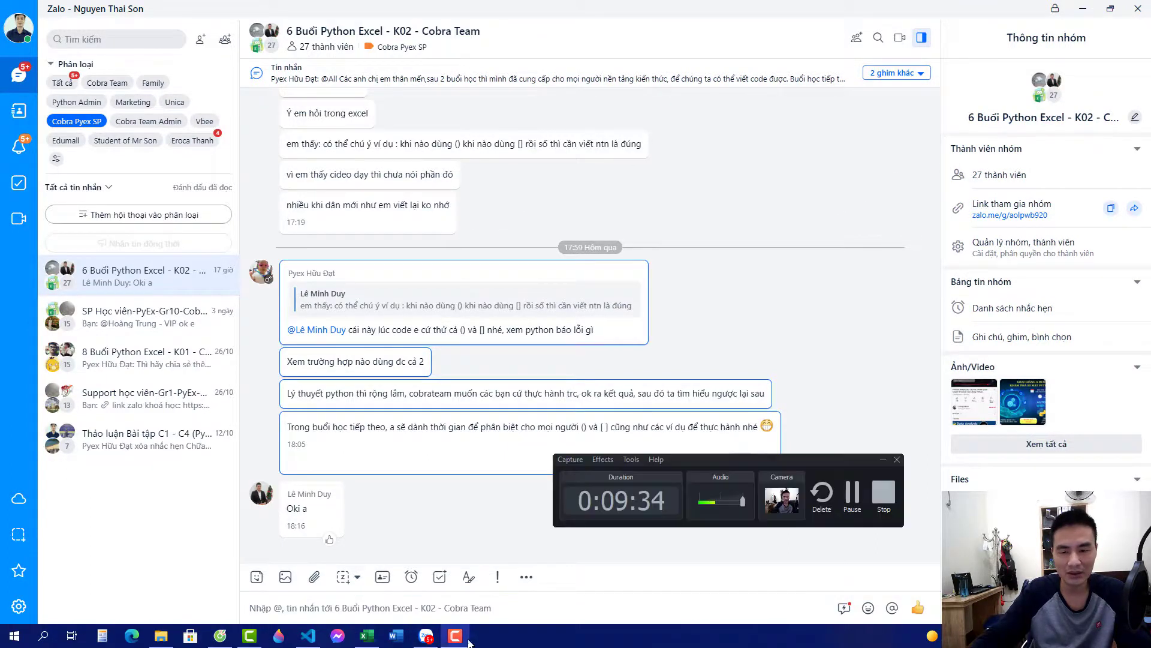